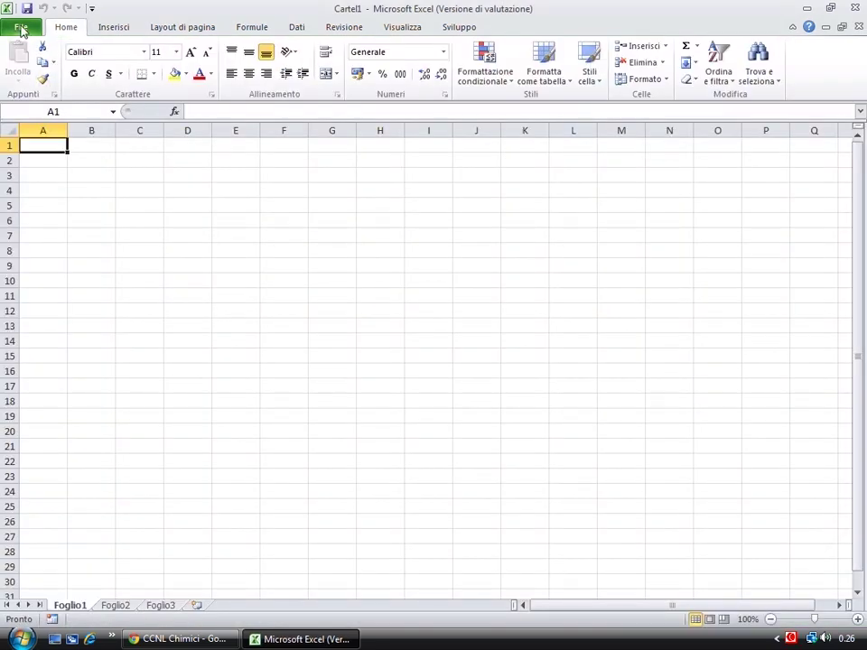
# Open calcolo-busta-baga-con-excel-DEFINITIVO_FEB_2013.xlsx from the Calcolo Busta Paga con Excel folder via File > Apri.
pyautogui.click(22, 30)
pyautogui.click(32, 90)
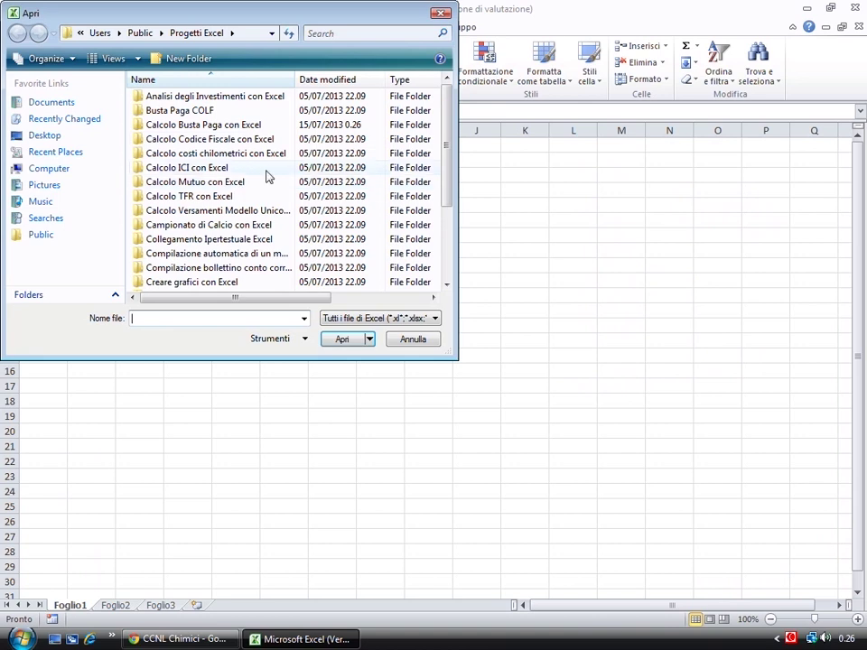
pyautogui.doubleClick(242, 127)
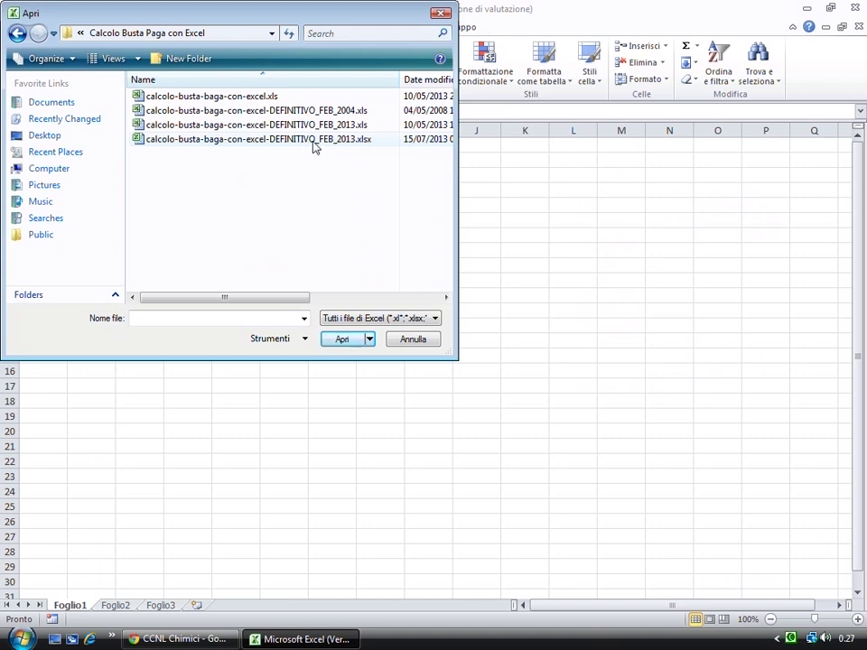
pyautogui.doubleClick(316, 143)
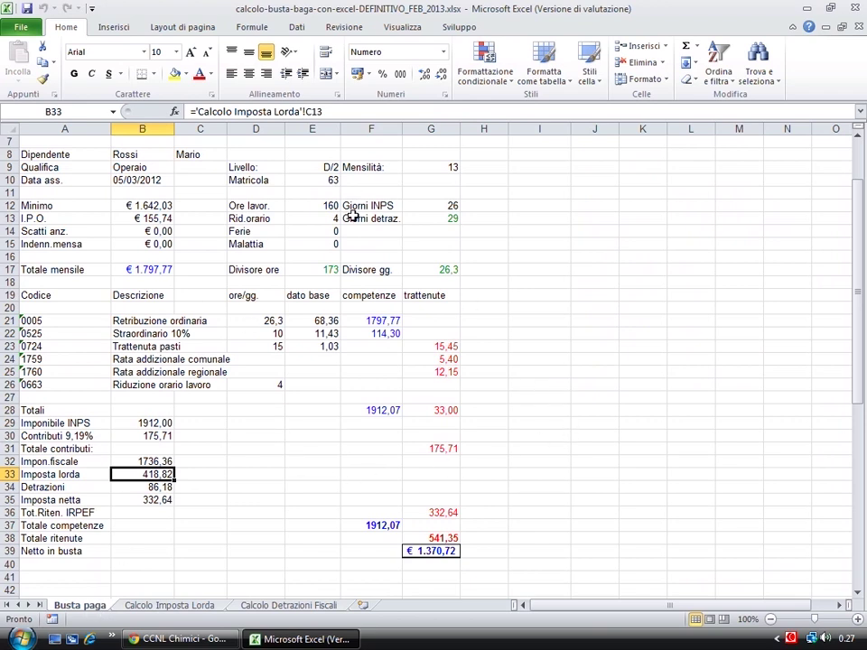
# Review the Calcolo Imposta Lorda Imposta formula and the Calcolo Detrazioni Fiscali sheet, then return to Busta paga.
pyautogui.click(138, 607)
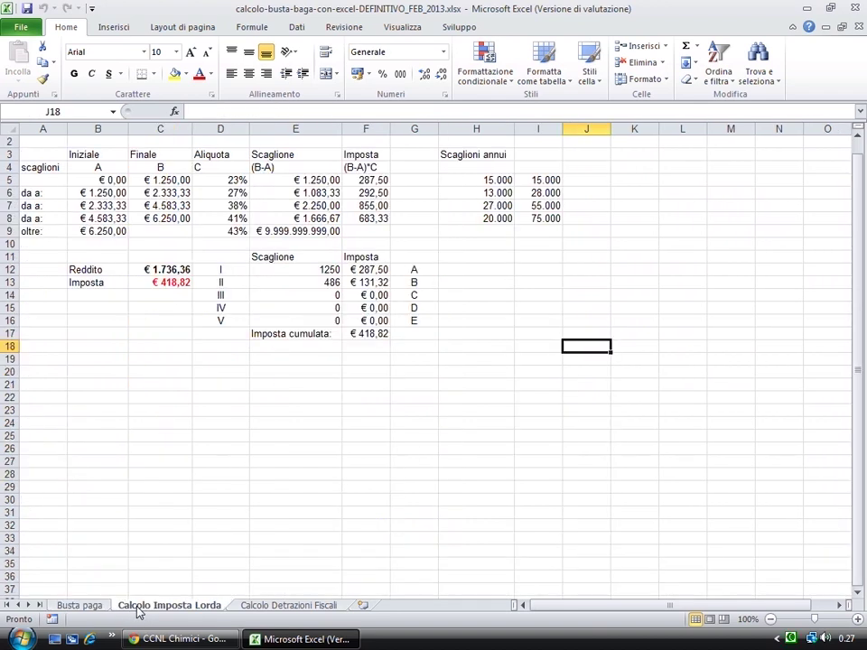
pyautogui.click(168, 282)
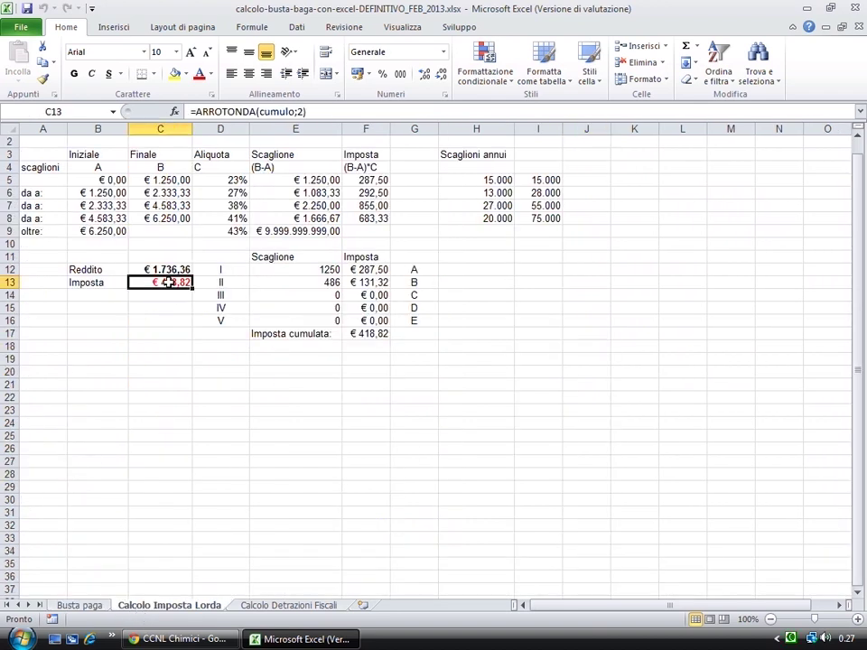
pyautogui.click(266, 606)
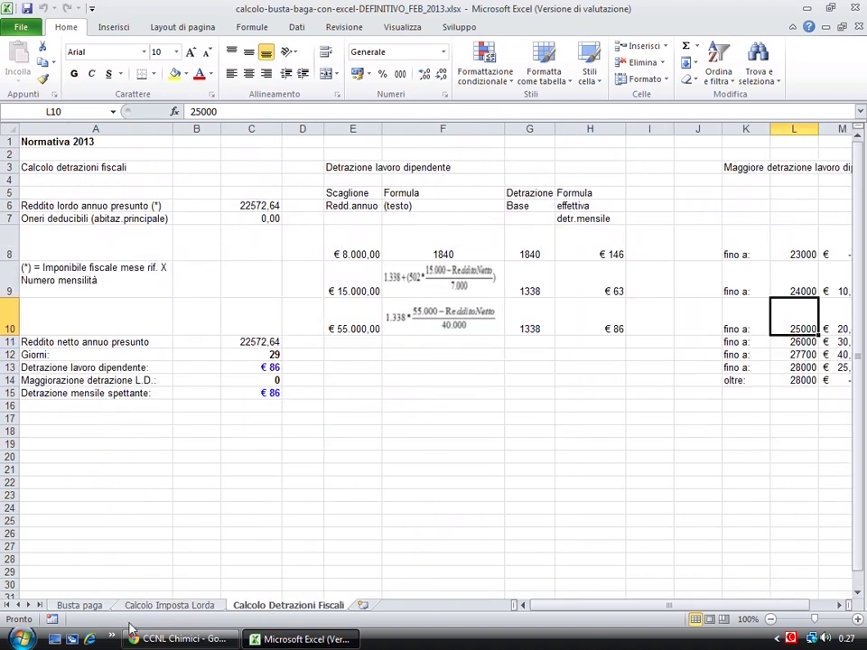
pyautogui.click(78, 607)
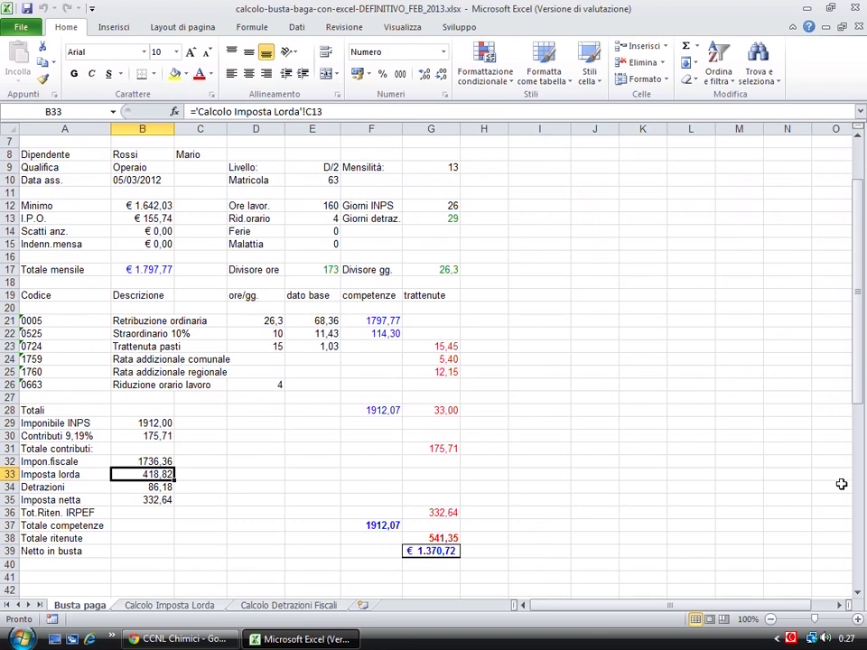
pyautogui.scroll(2, 824, 343)
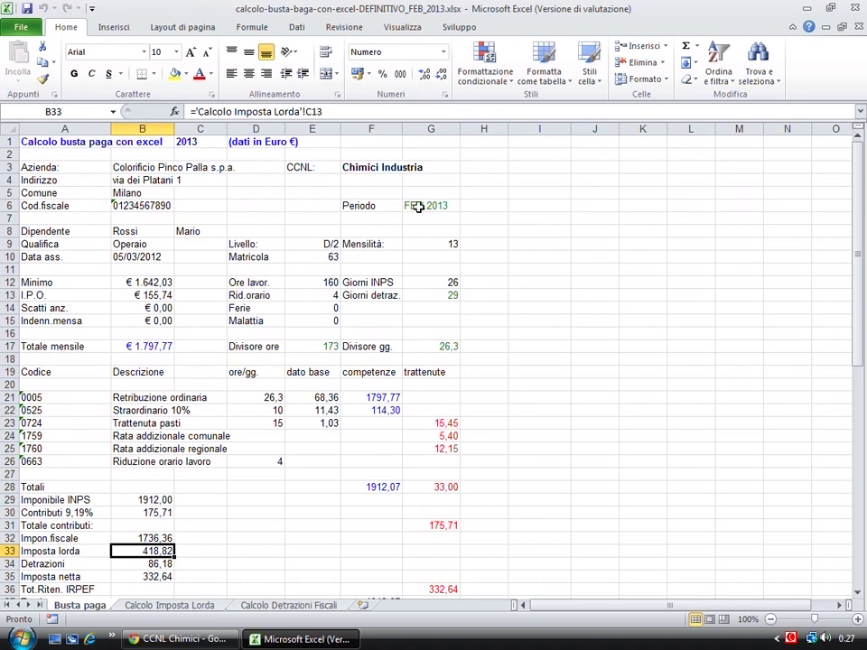
# Check the payslip header (period FEB.2013, employee name, level D/2), then bring up the CCNL Chimici page.
pyautogui.click(418, 207)
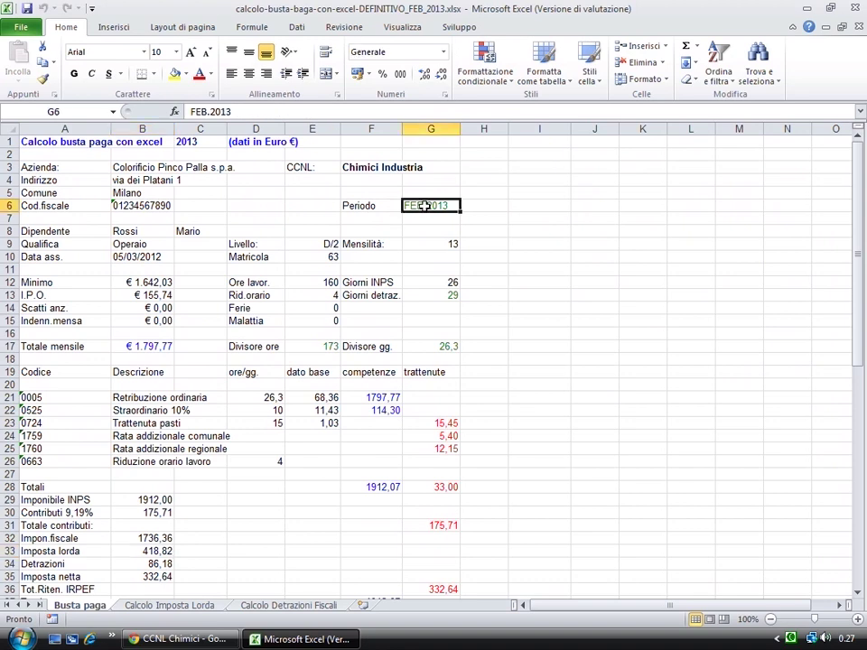
pyautogui.click(126, 233)
pyautogui.click(187, 231)
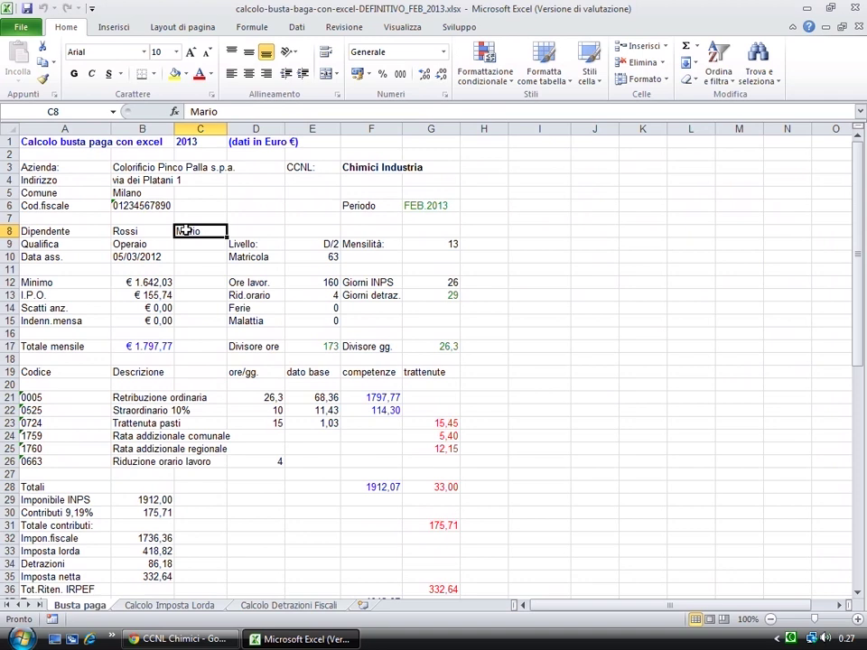
pyautogui.click(316, 244)
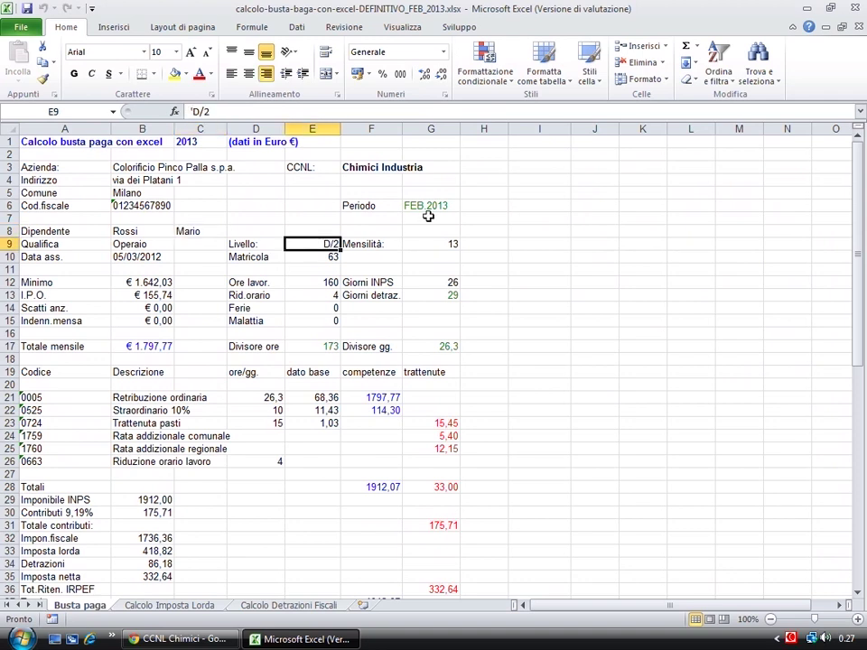
pyautogui.click(181, 639)
# Scroll the CCNL Chimici page to the 2013 wage table, note D2's 1609,03 Minimo, and return to Excel.
pyautogui.moveTo(861, 529)
pyautogui.mouseDown()
pyautogui.moveTo(861, 85)
pyautogui.moveTo(856, 562)
pyautogui.moveTo(858, 98)
pyautogui.mouseUp()
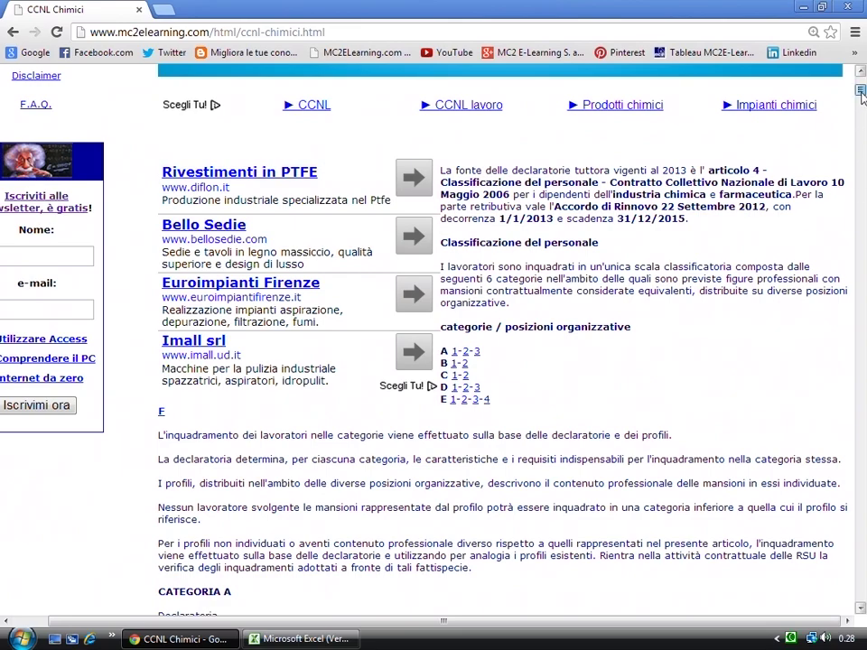
pyautogui.scroll(-4, 861, 313)
pyautogui.scroll(-4, 861, 312)
pyautogui.moveTo(861, 312); pyautogui.dragTo(860, 565)
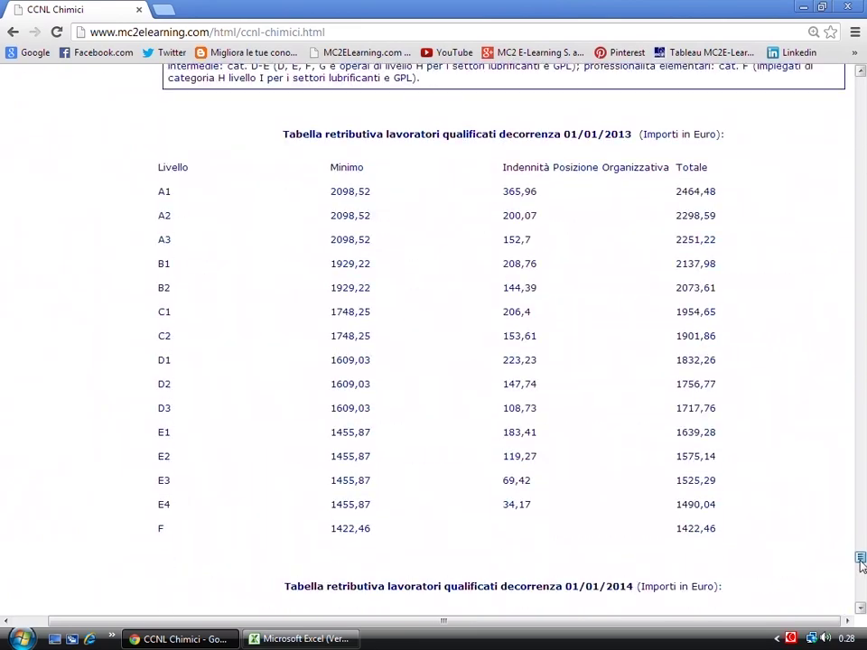
pyautogui.moveTo(332, 384); pyautogui.dragTo(366, 386)
pyautogui.click(391, 394)
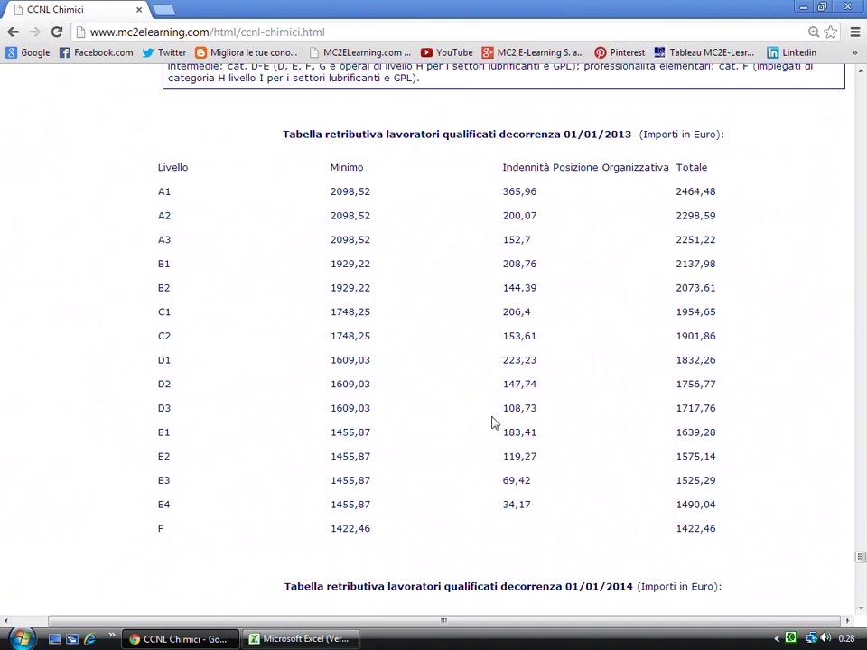
pyautogui.click(294, 639)
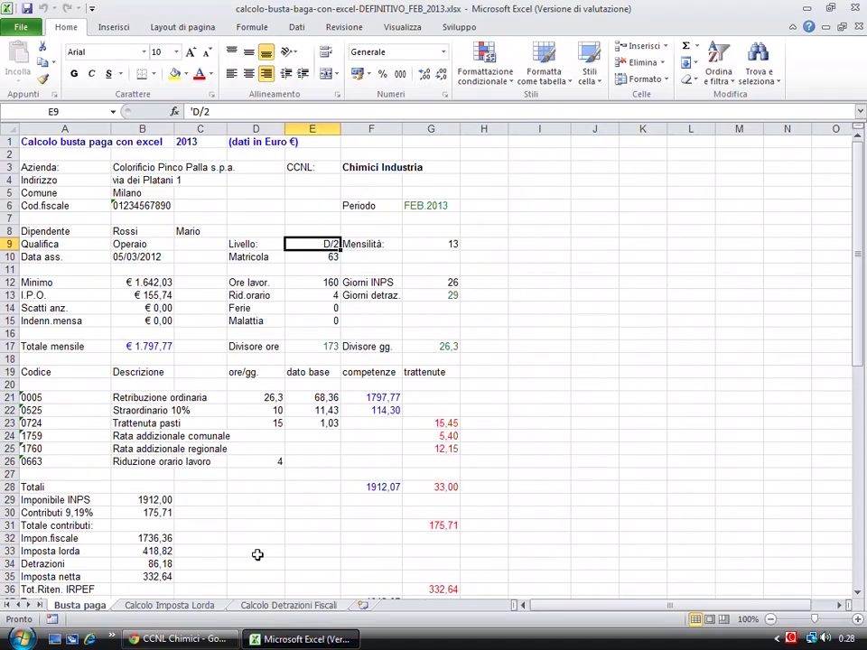
pyautogui.click(135, 347)
pyautogui.click(181, 639)
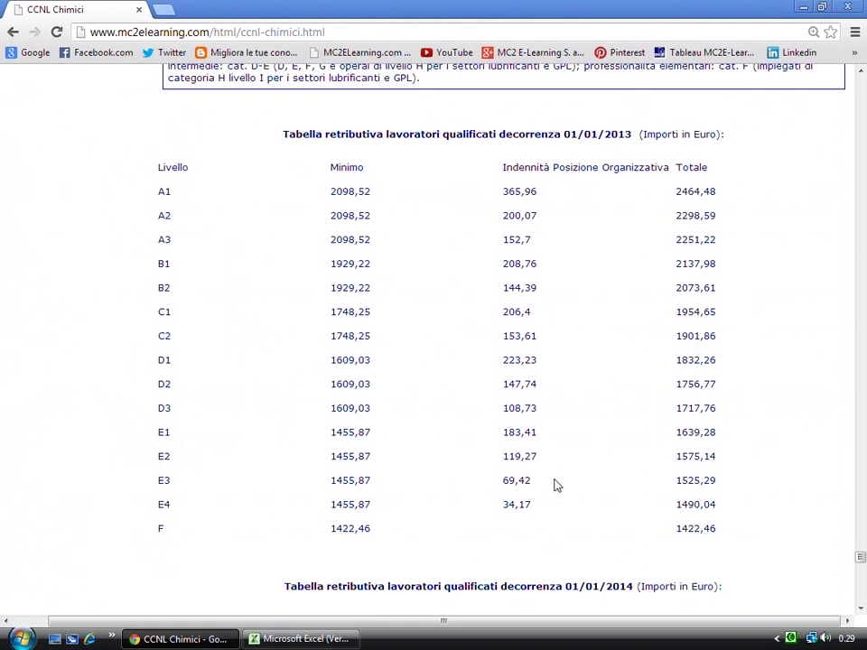
pyautogui.click(298, 639)
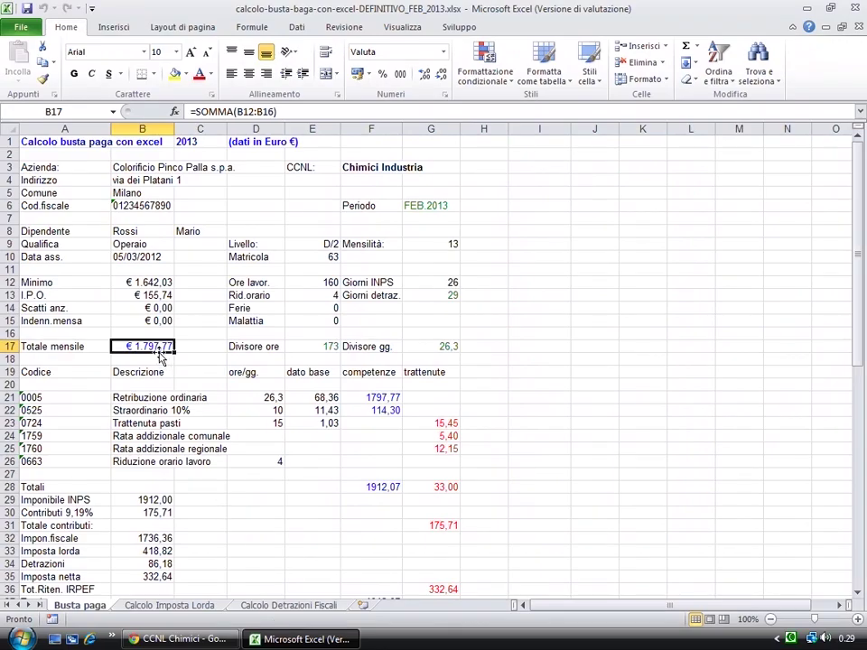
pyautogui.click(208, 640)
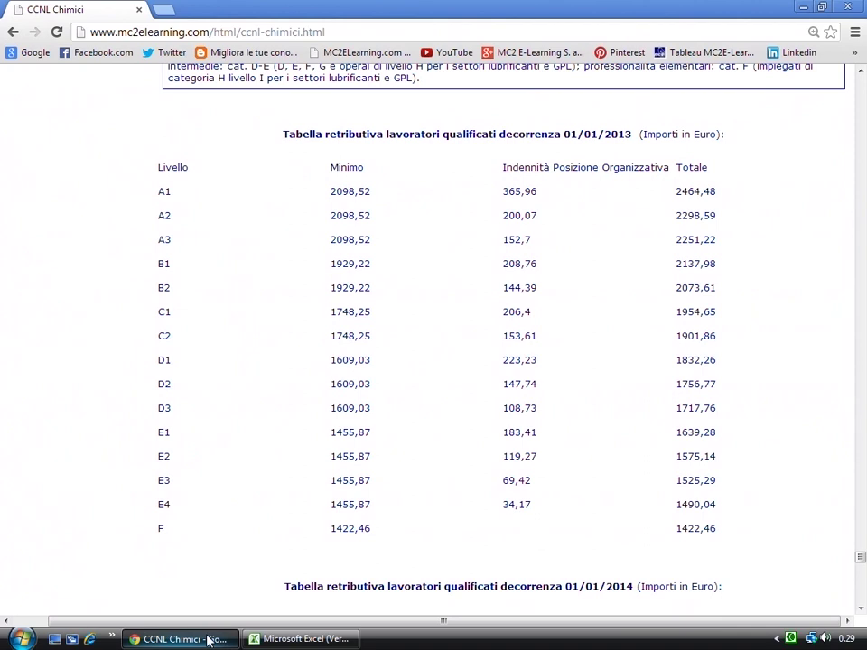
pyautogui.moveTo(860, 560); pyautogui.dragTo(860, 555)
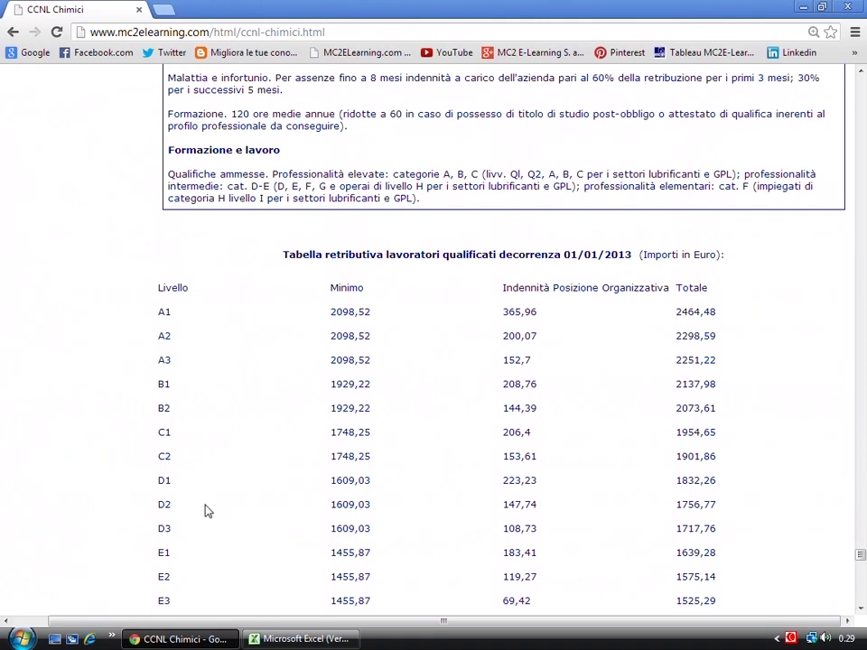
# Change the Minimo amount in B12 from 1642,03 to 1609,03.
pyautogui.click(293, 640)
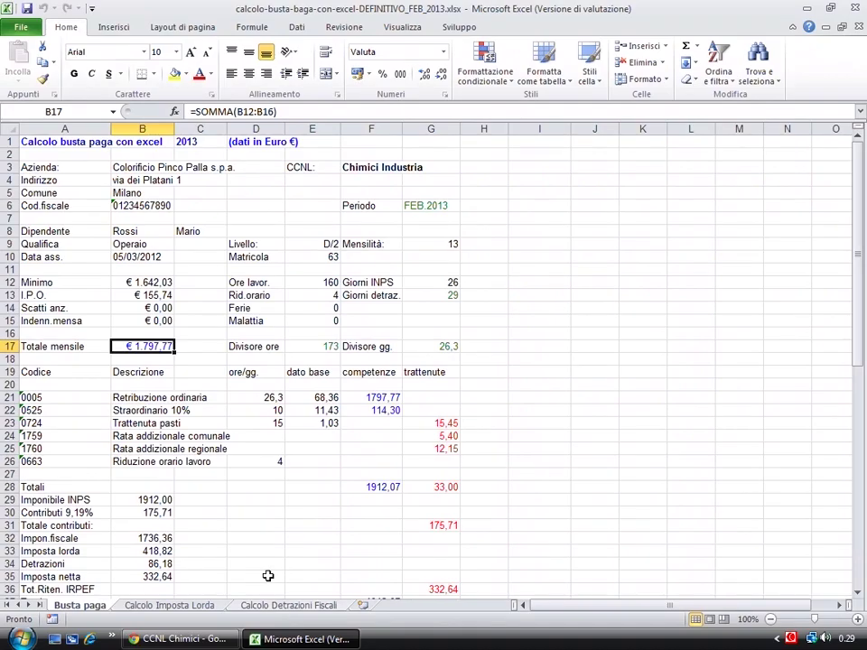
pyautogui.doubleClick(154, 283)
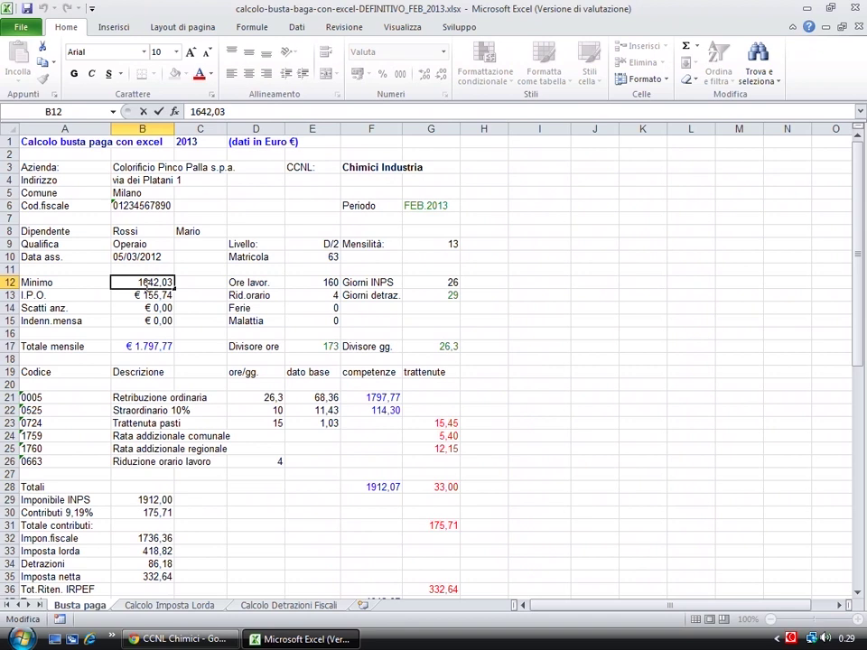
pyautogui.moveTo(146, 283); pyautogui.dragTo(156, 283)
pyautogui.write('09')
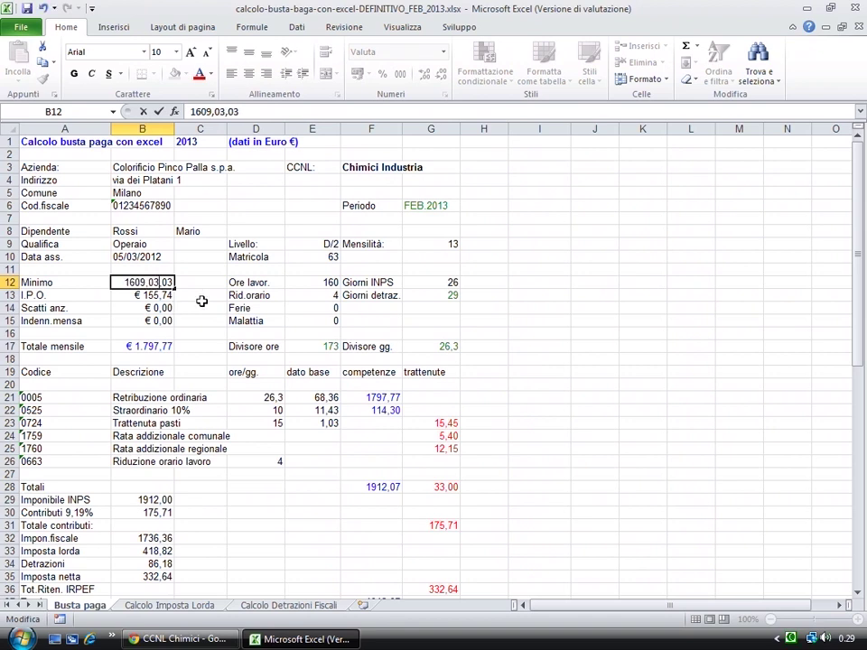
pyautogui.press('Return')
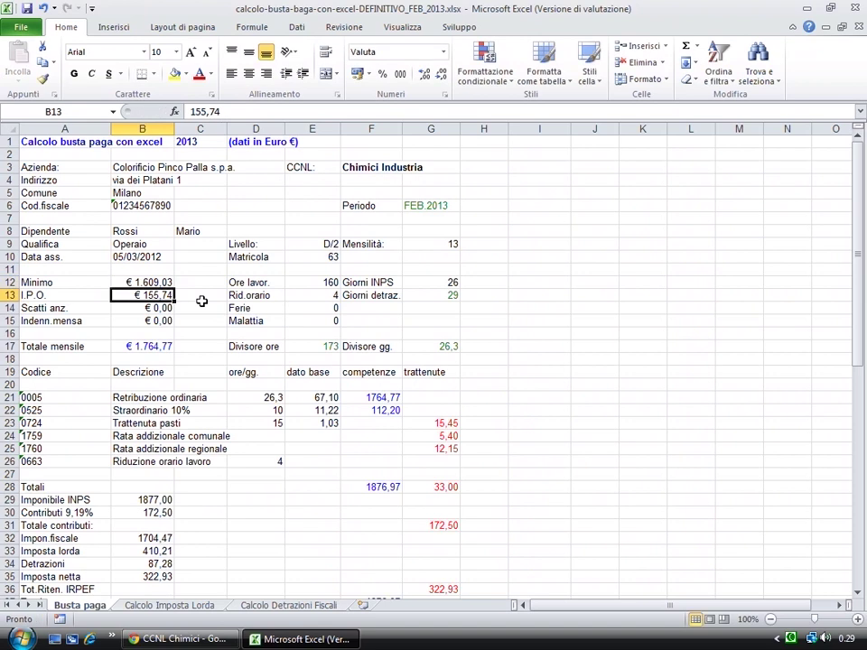
pyautogui.press('Down')
pyautogui.press('Up')
# Enter the D2 I.P.O. of 147,74 in B13, bringing Totale mensile to 1756,77.
pyautogui.click(178, 639)
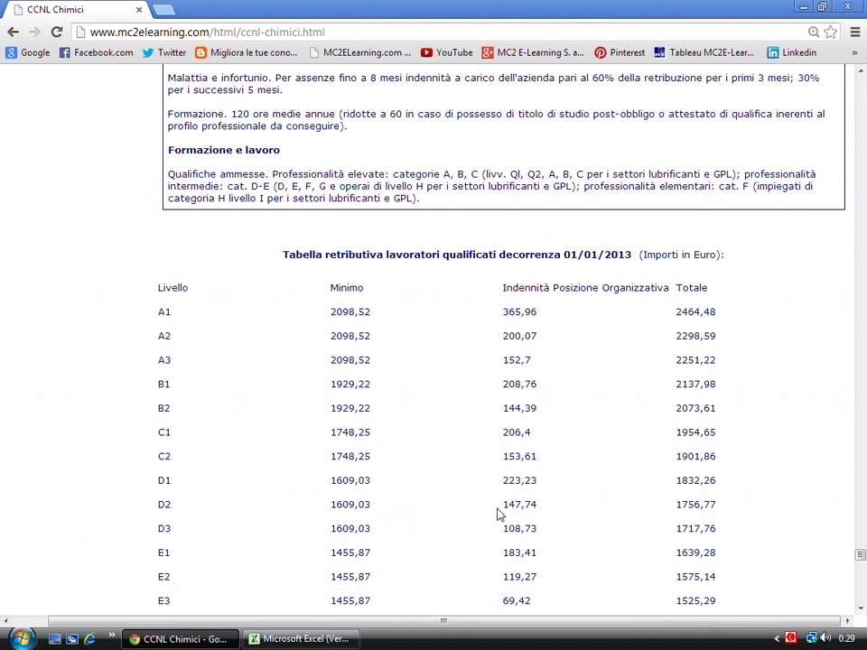
pyautogui.click(301, 638)
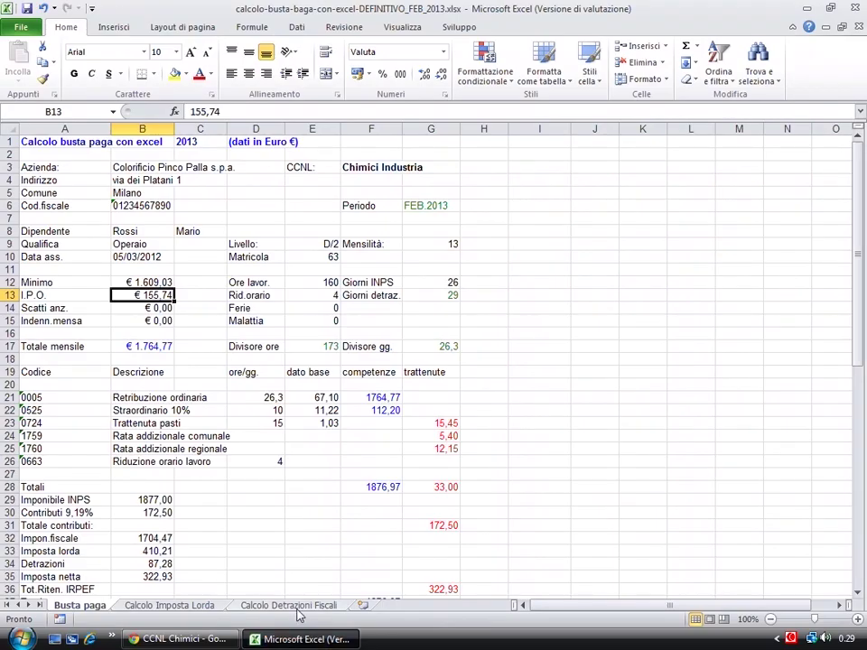
pyautogui.write('147,74')
pyautogui.press('Return')
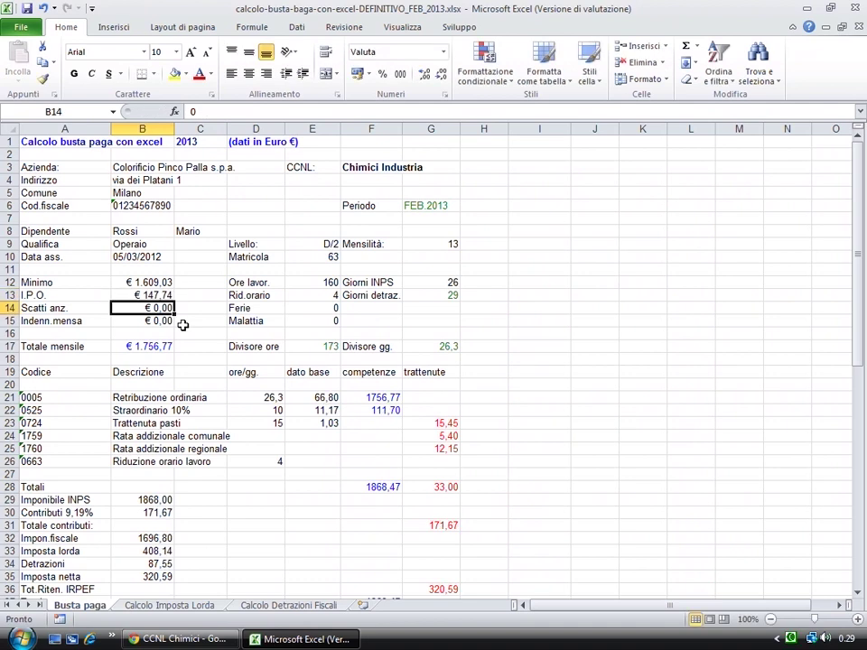
pyautogui.click(149, 348)
# Compare the wage table's D2 row total of 1756,77 with the payslip, then go back to Excel.
pyautogui.click(254, 639)
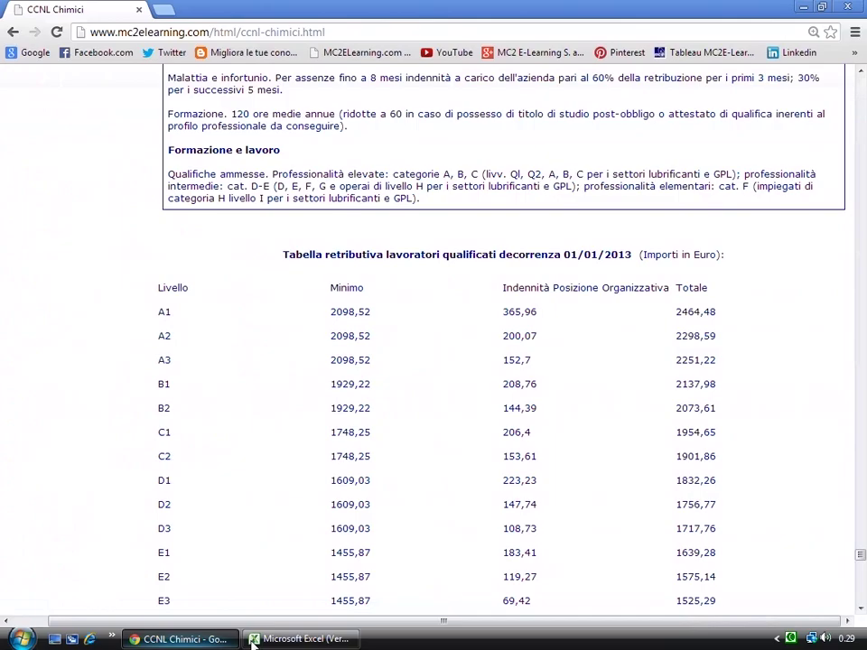
pyautogui.moveTo(676, 499); pyautogui.dragTo(728, 501)
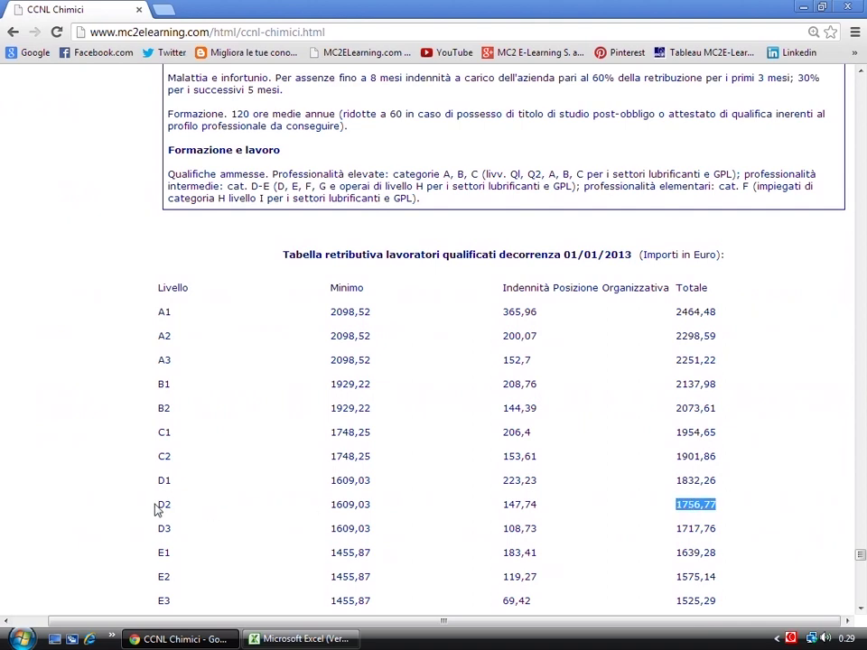
pyautogui.click(157, 511)
pyautogui.moveTo(159, 502); pyautogui.dragTo(319, 506)
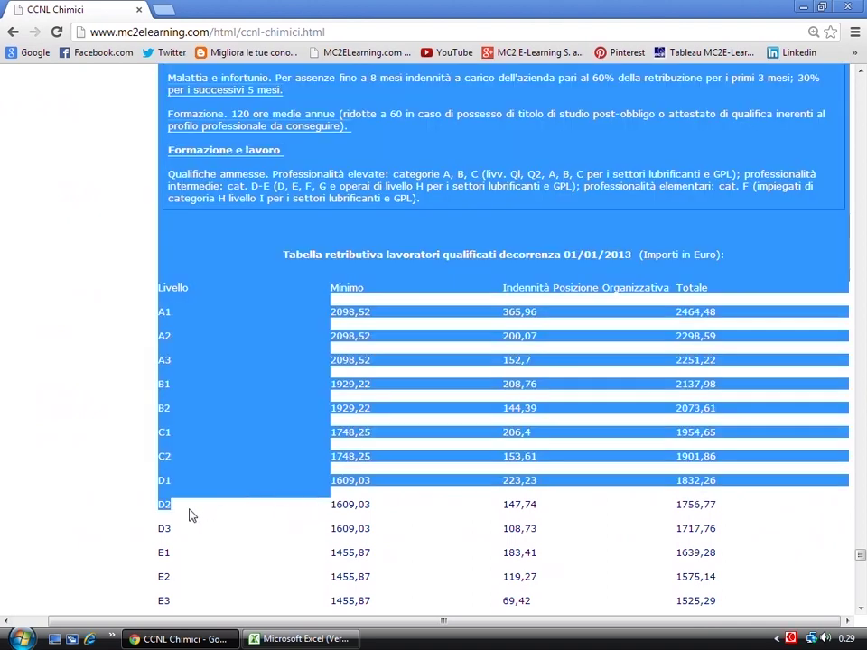
pyautogui.moveTo(176, 513)
pyautogui.mouseDown()
pyautogui.moveTo(271, 504)
pyautogui.moveTo(378, 511)
pyautogui.mouseUp()
pyautogui.moveTo(743, 511); pyautogui.dragTo(254, 505)
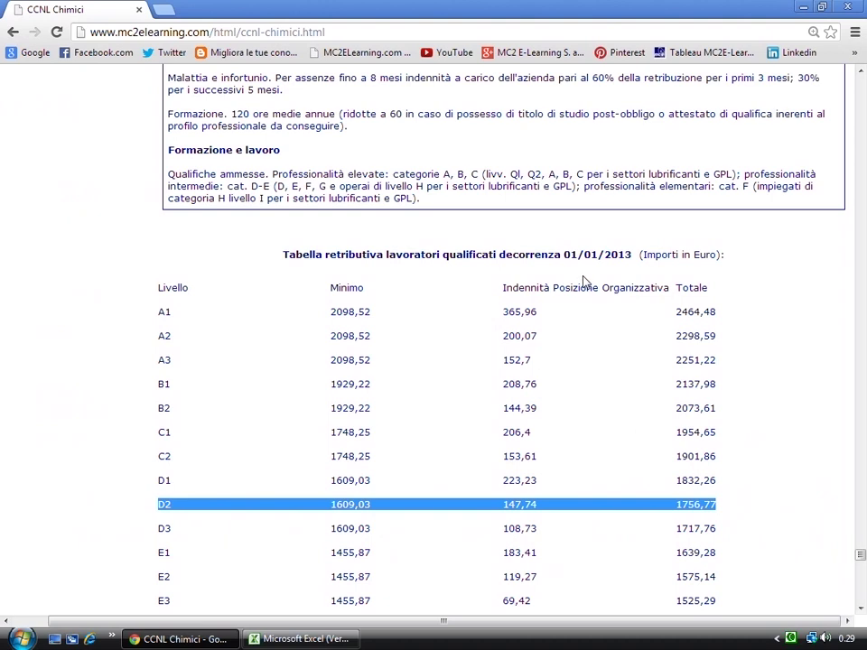
pyautogui.click(277, 638)
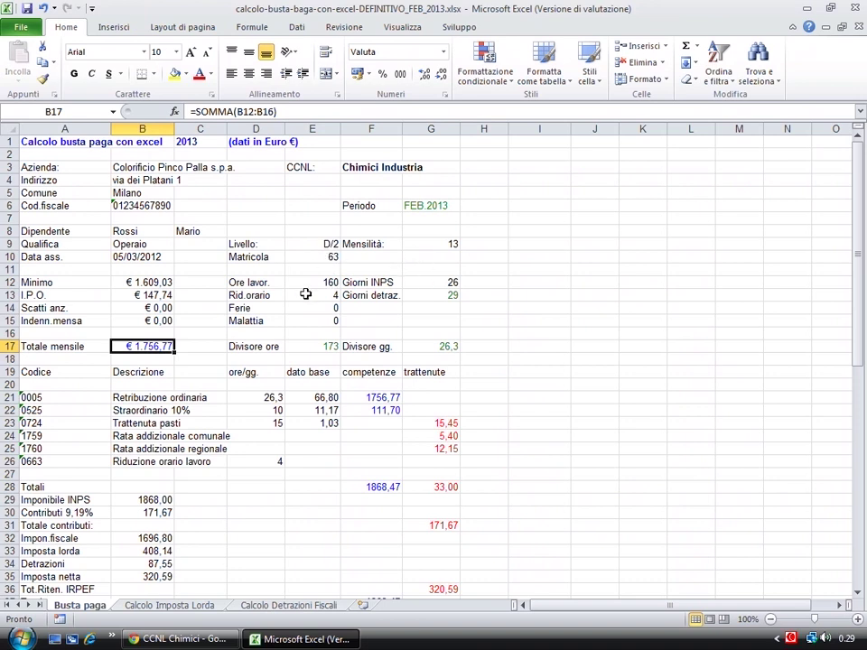
# After checking Mensilità 13 and Giorni INPS, change Giorni detraz. from 29 to 28.
pyautogui.click(454, 245)
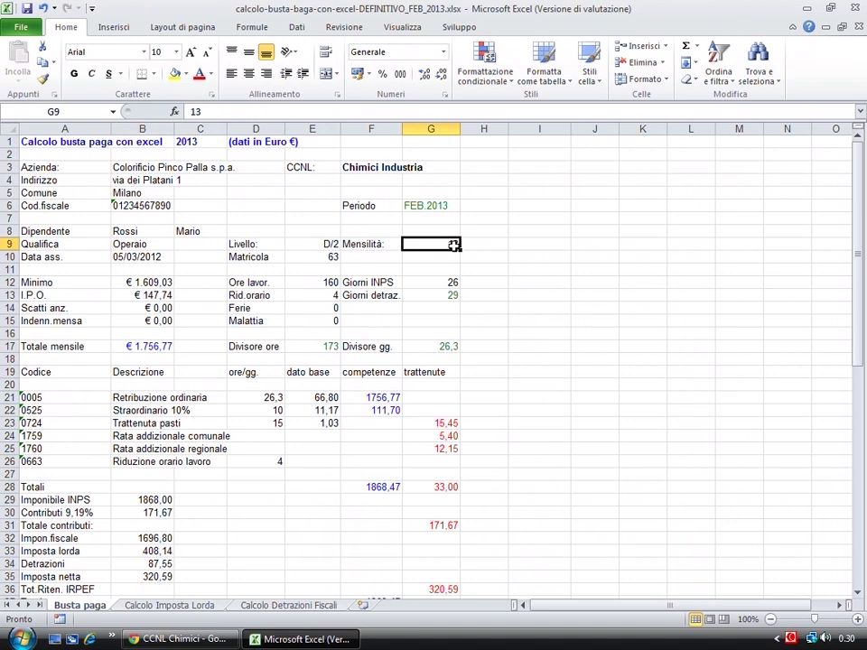
pyautogui.click(448, 283)
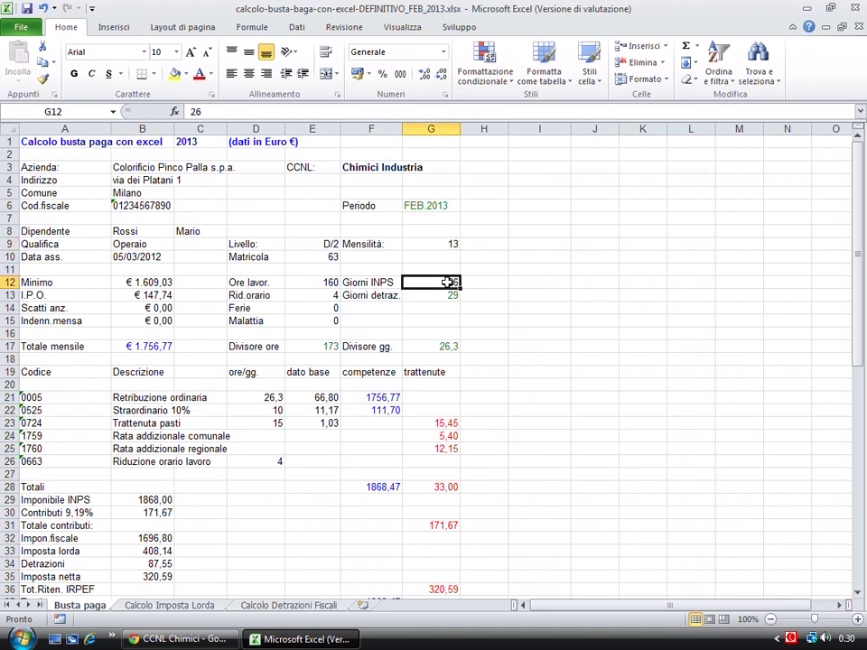
pyautogui.click(452, 295)
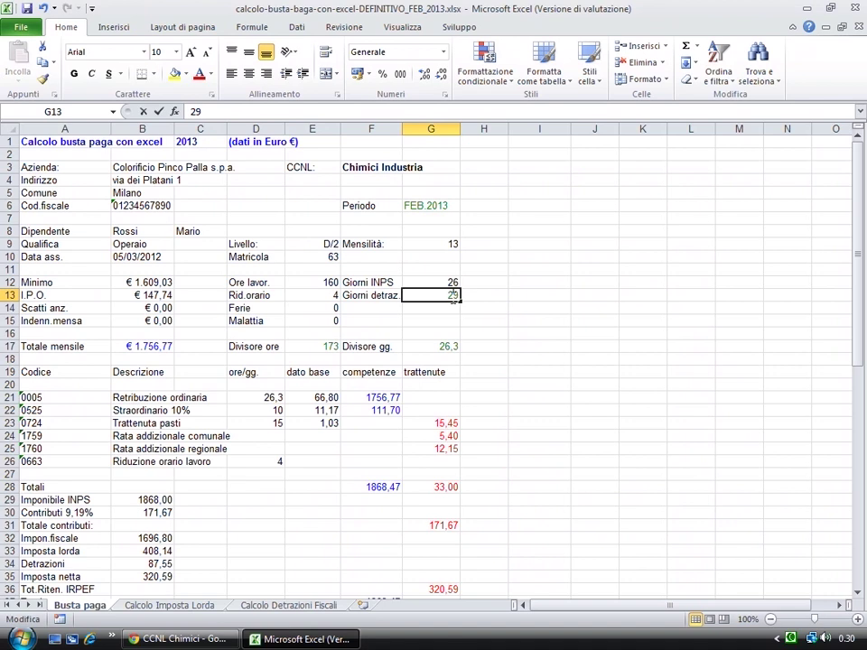
pyautogui.press('F2')
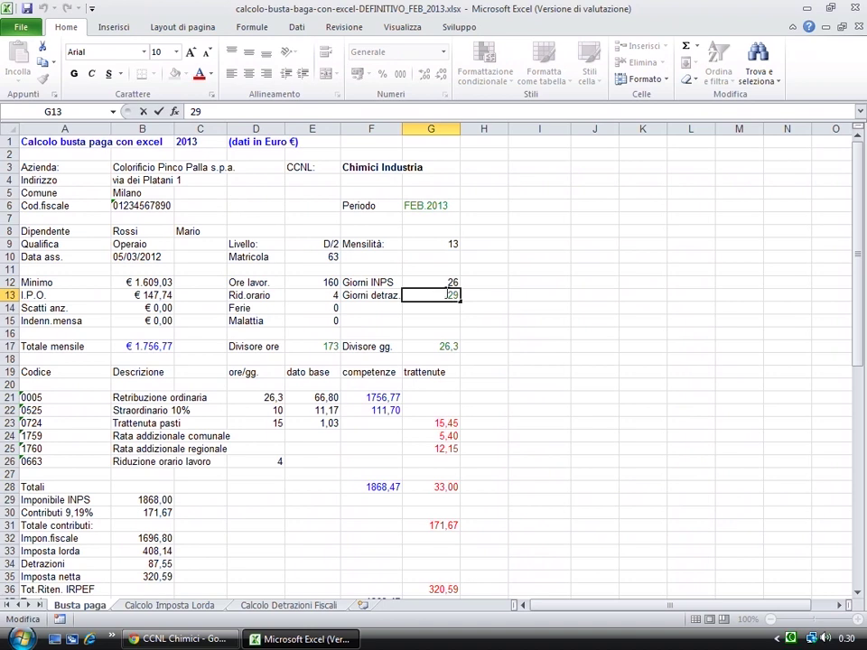
pyautogui.moveTo(449, 295); pyautogui.dragTo(497, 293)
pyautogui.write('28')
pyautogui.press('Return')
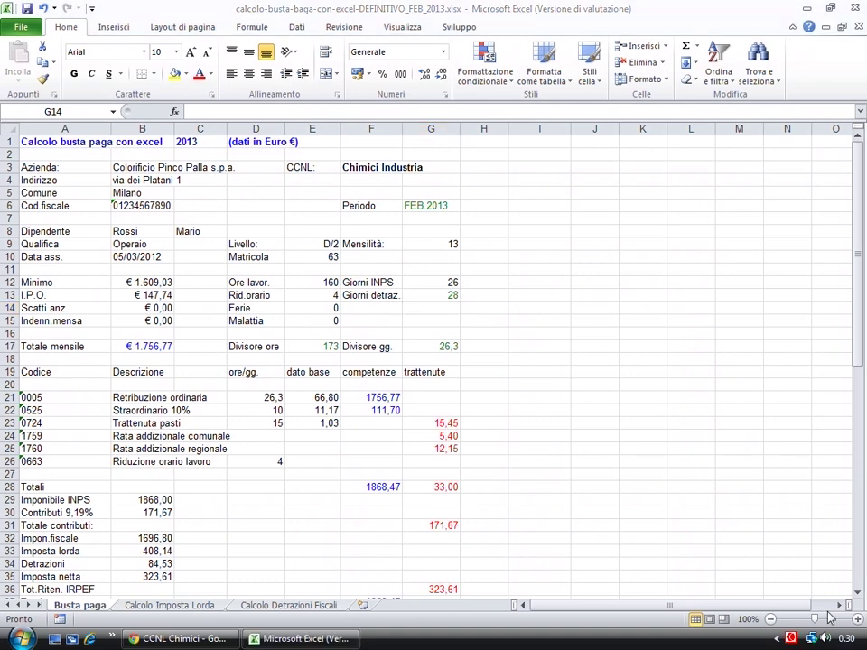
# Open the taskbar calendar, page back to febbraio 2013, then forward to aprile 2013.
pyautogui.click(847, 642)
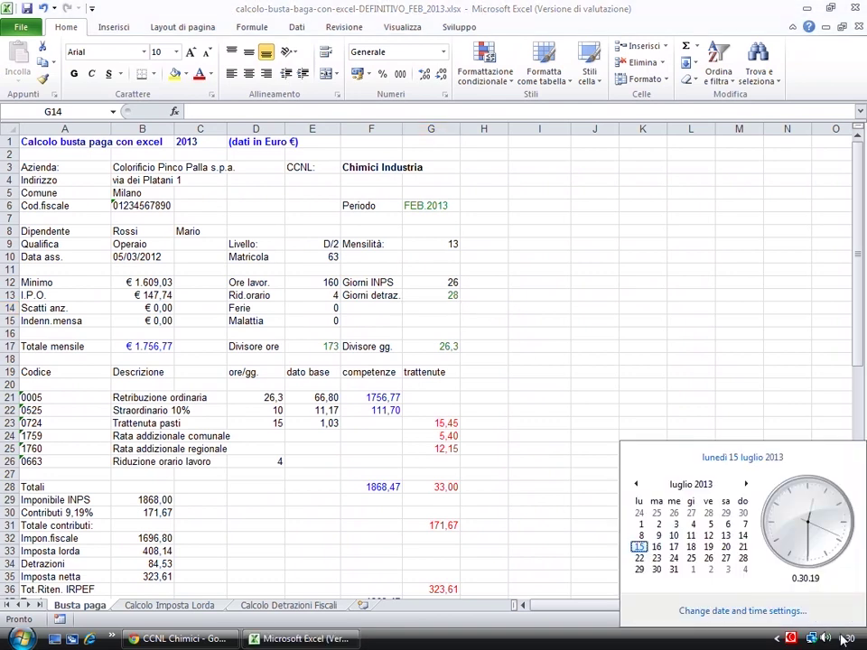
pyautogui.click(637, 485)
pyautogui.click(638, 486)
pyautogui.click(637, 485)
pyautogui.click(637, 485)
pyautogui.click(637, 485)
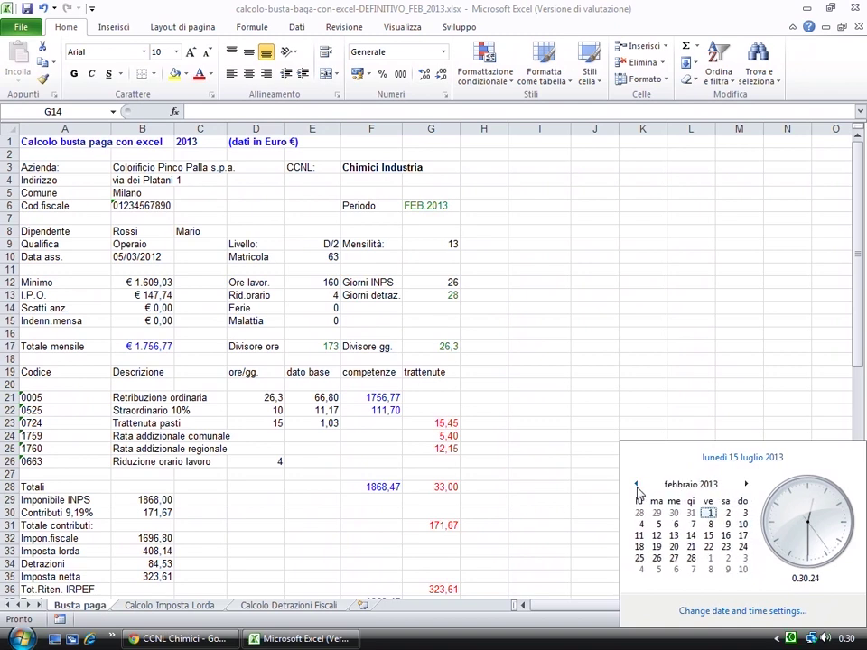
pyautogui.click(747, 486)
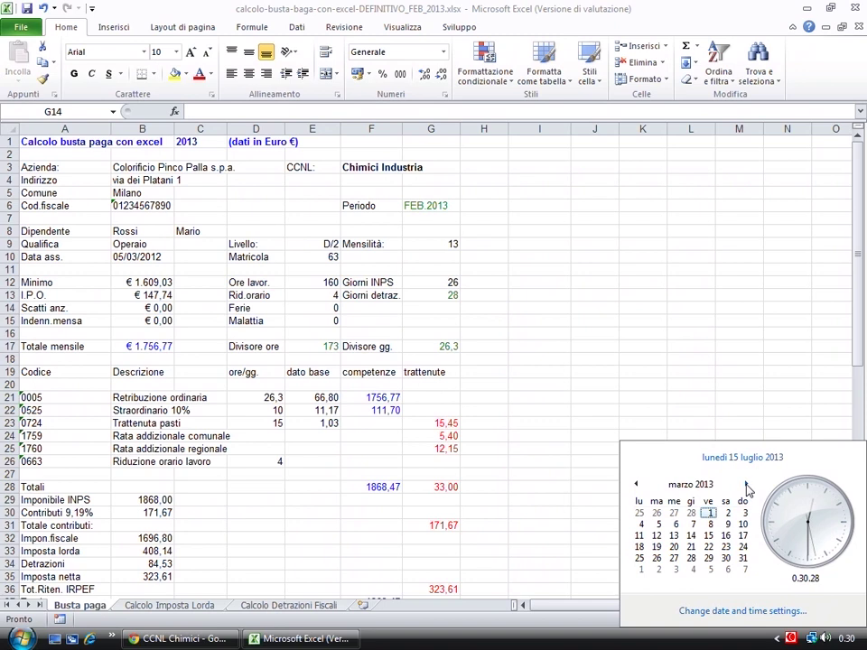
pyautogui.click(747, 486)
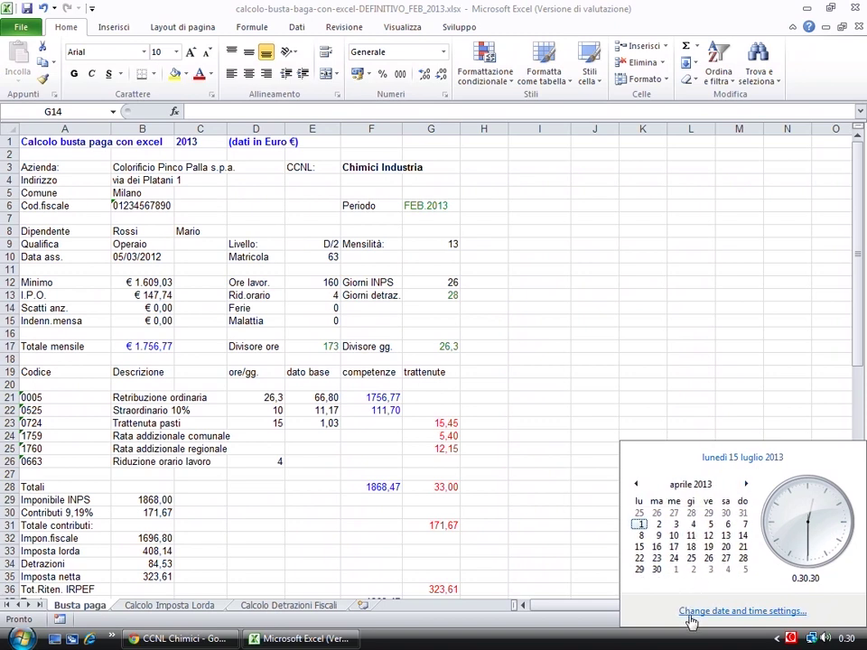
# Dismiss the calendar and check Divisore ore 173 and Divisore gg. 26,3 on the payslip.
pyautogui.click(559, 568)
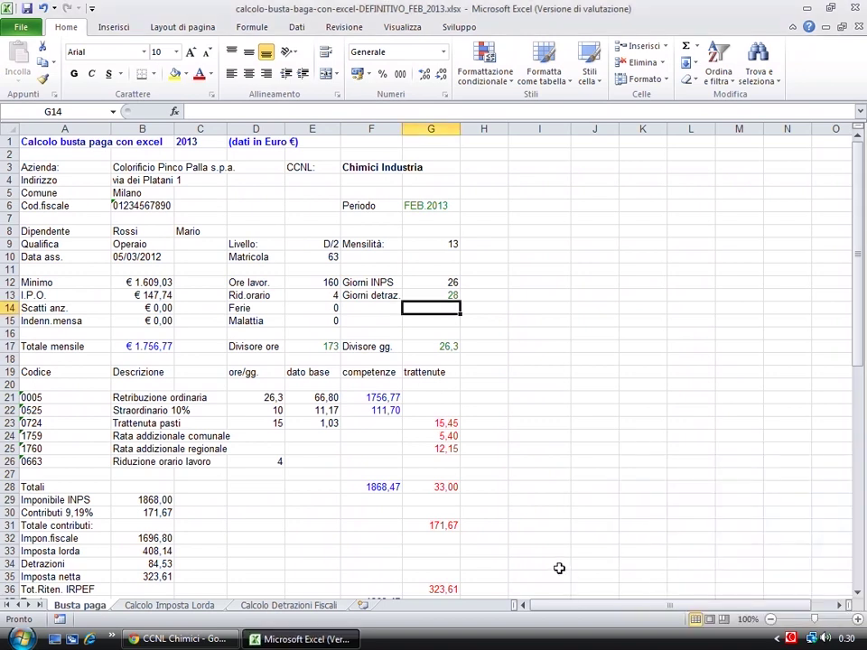
pyautogui.click(331, 347)
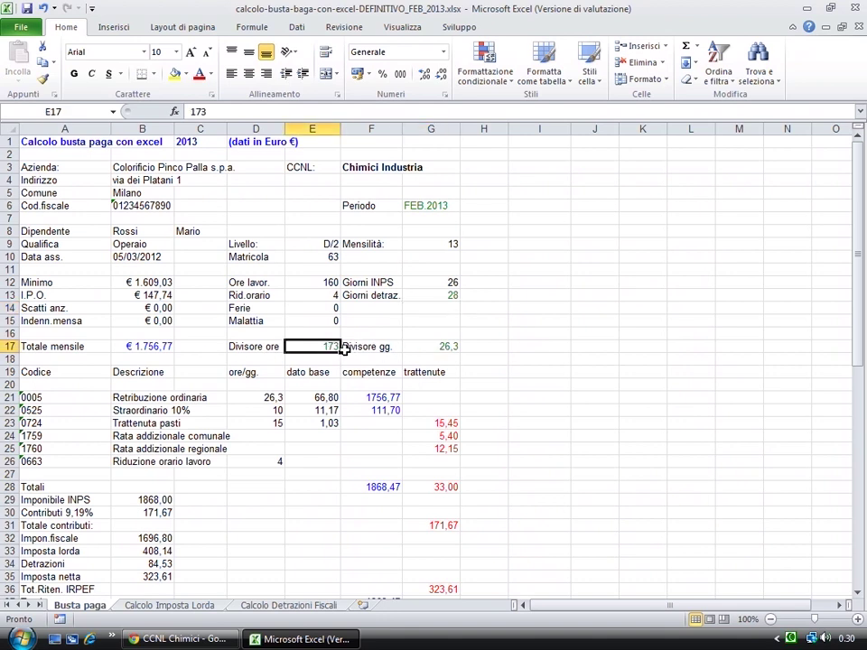
pyautogui.click(452, 348)
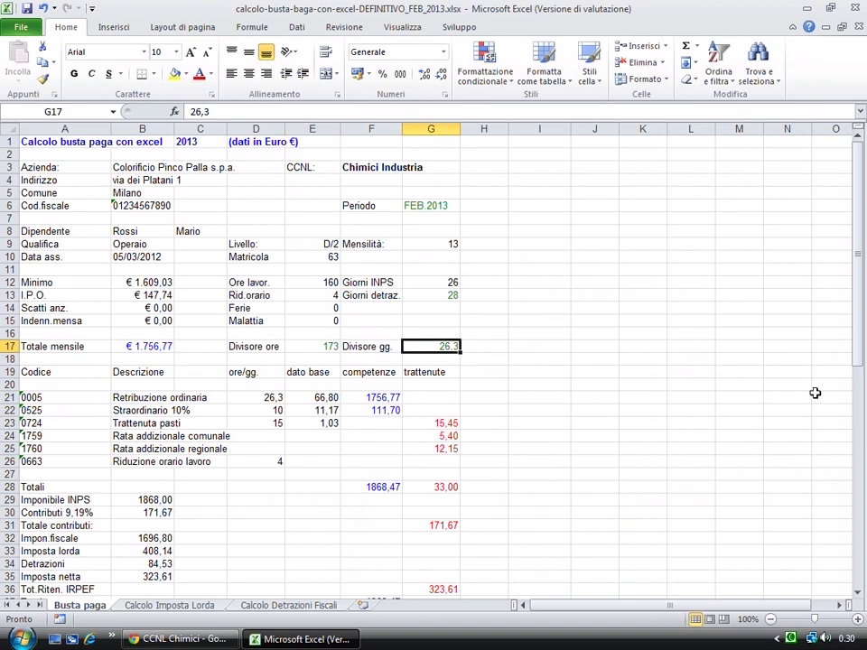
pyautogui.moveTo(860, 350); pyautogui.dragTo(862, 377)
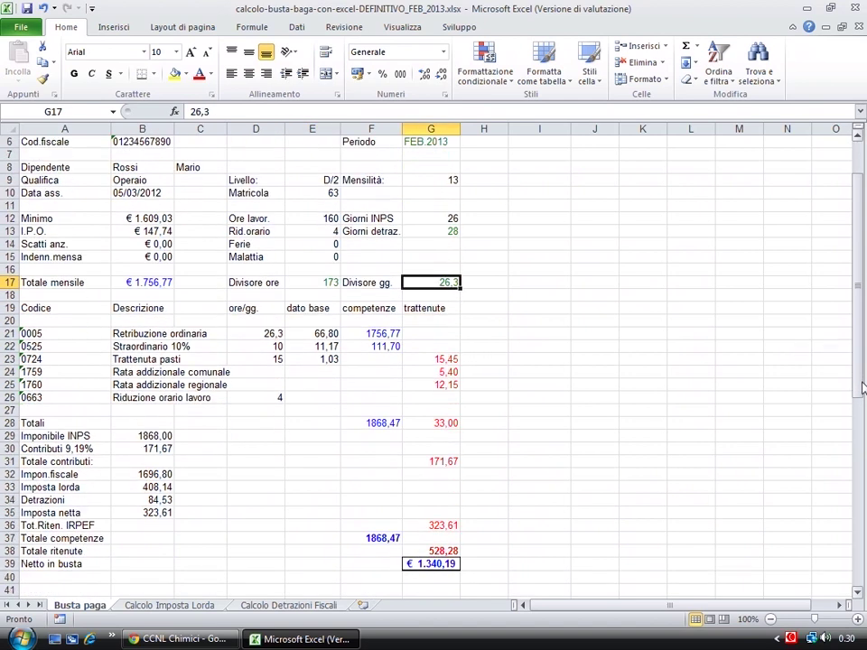
pyautogui.click(382, 334)
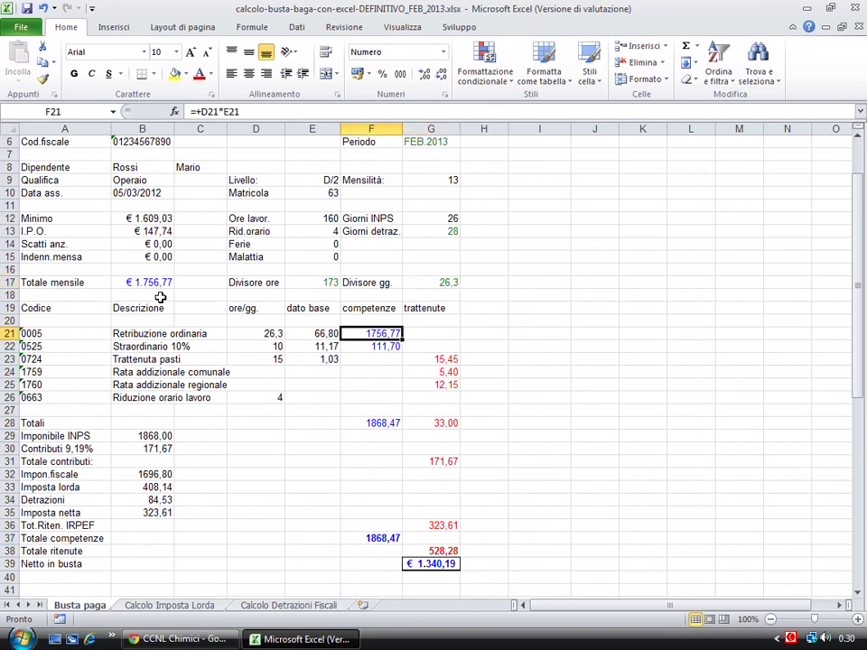
pyautogui.doubleClick(322, 334)
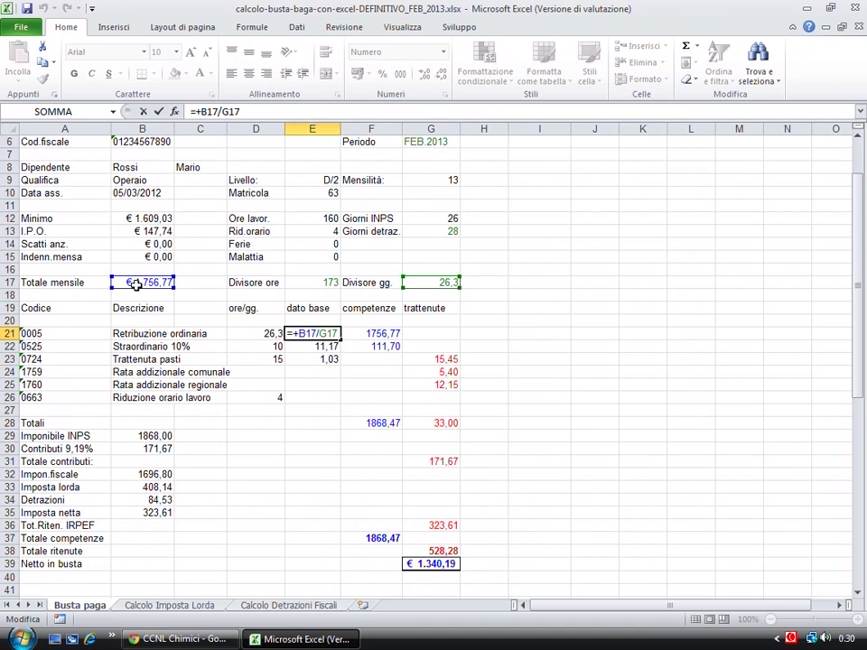
pyautogui.click(357, 335)
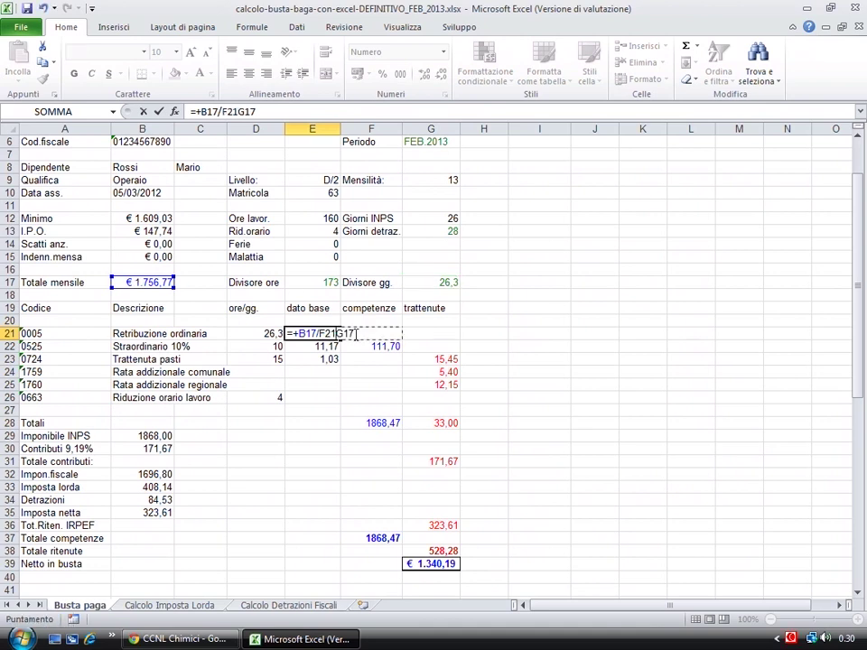
pyautogui.press('Escape')
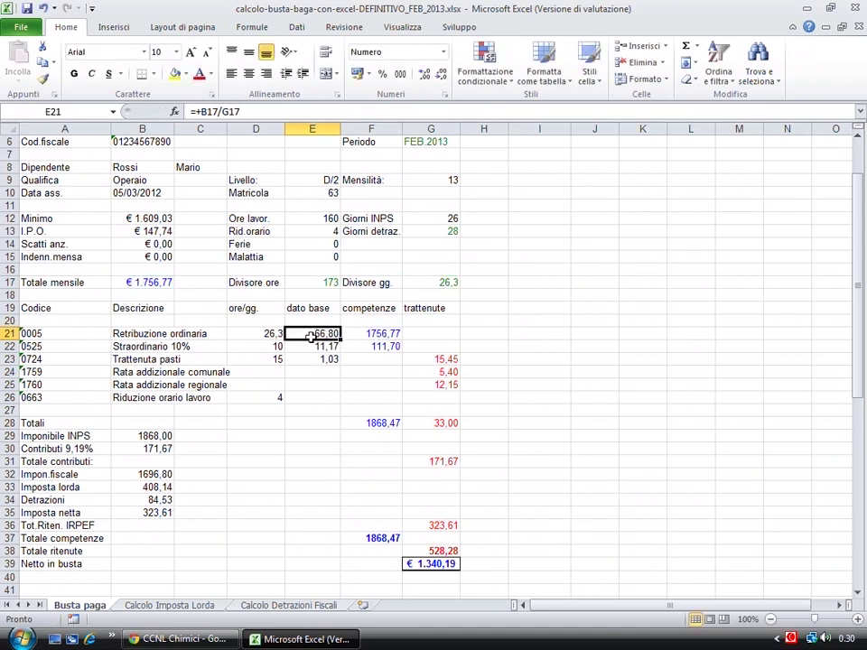
pyautogui.click(273, 335)
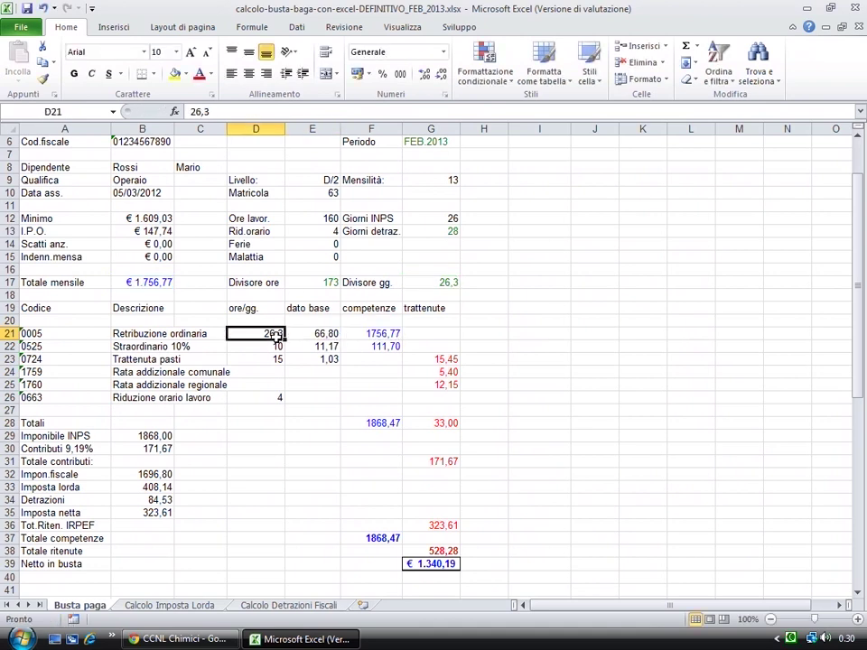
pyautogui.click(395, 333)
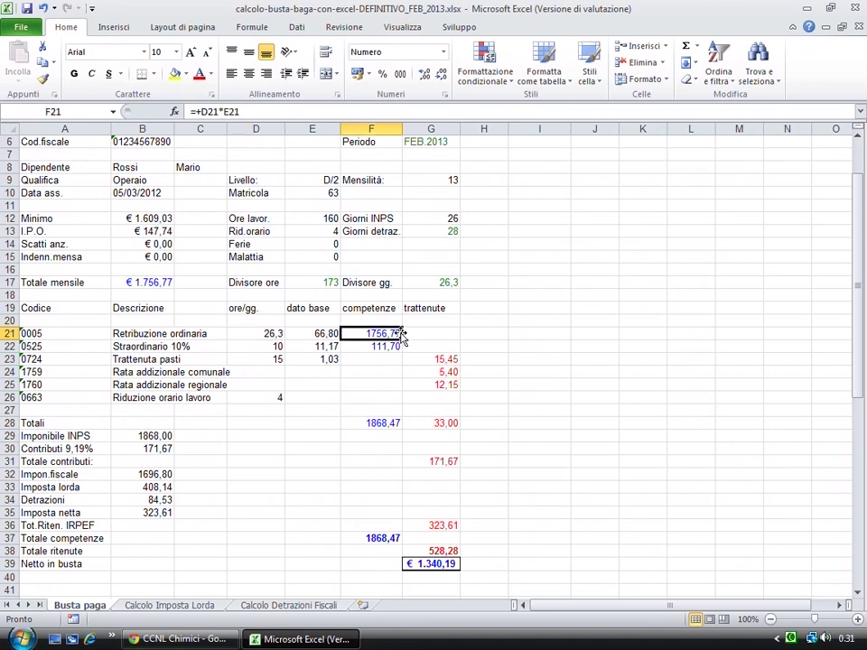
pyautogui.click(147, 284)
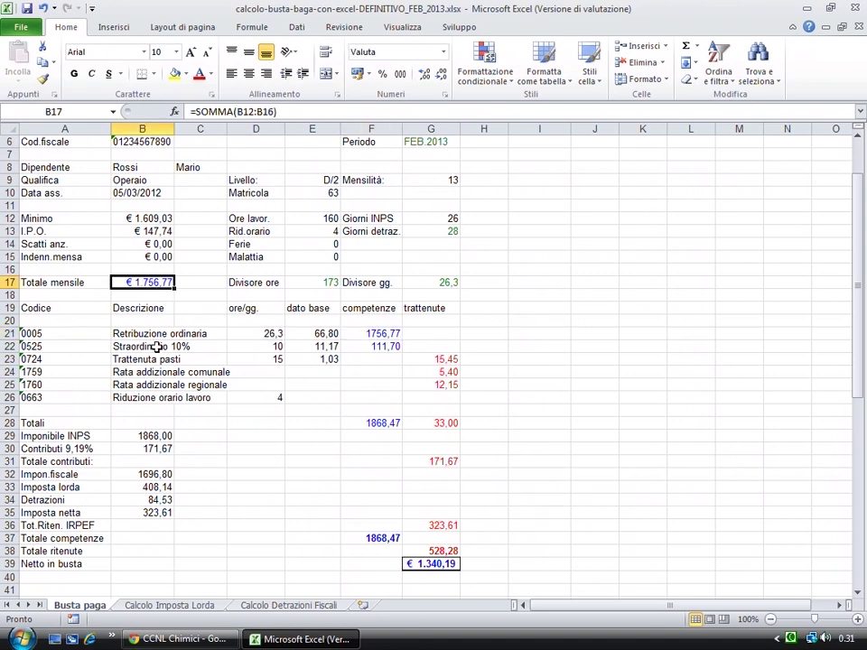
pyautogui.click(180, 346)
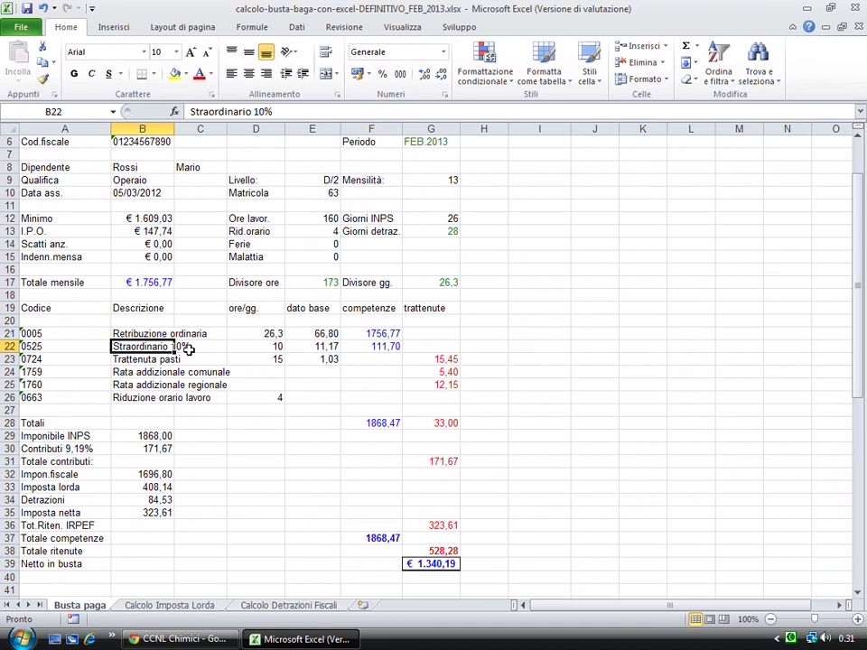
pyautogui.click(276, 347)
pyautogui.click(327, 347)
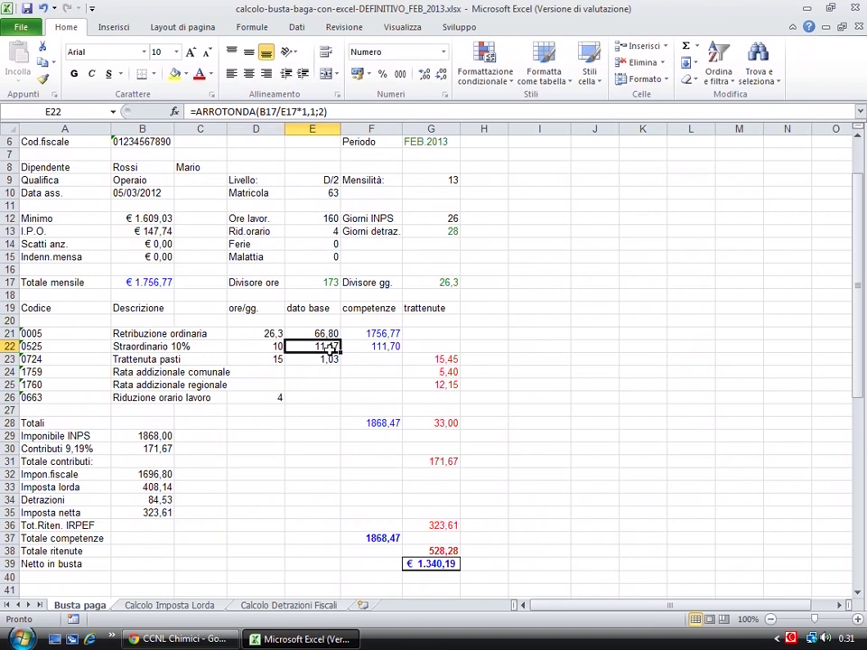
pyautogui.doubleClick(330, 349)
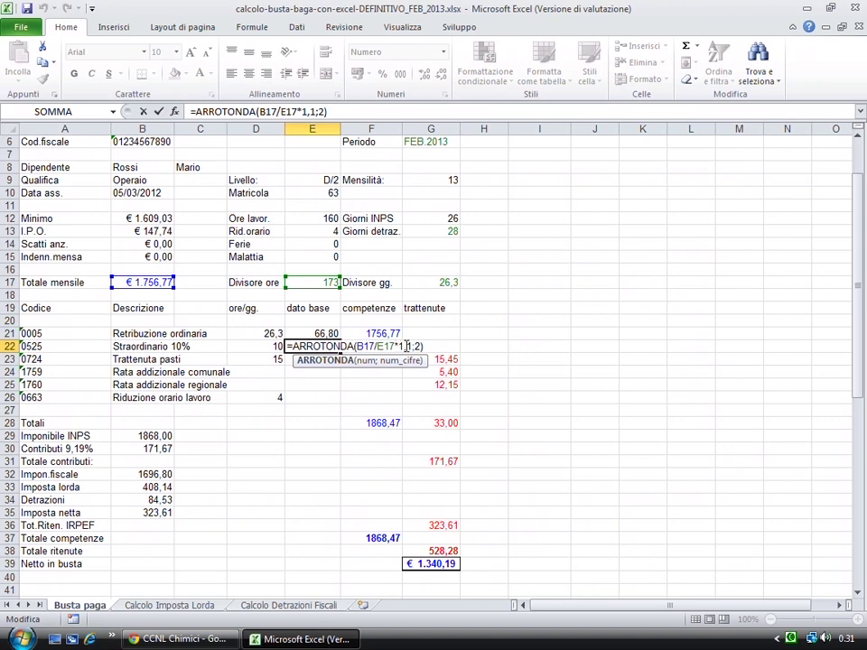
pyautogui.click(413, 347)
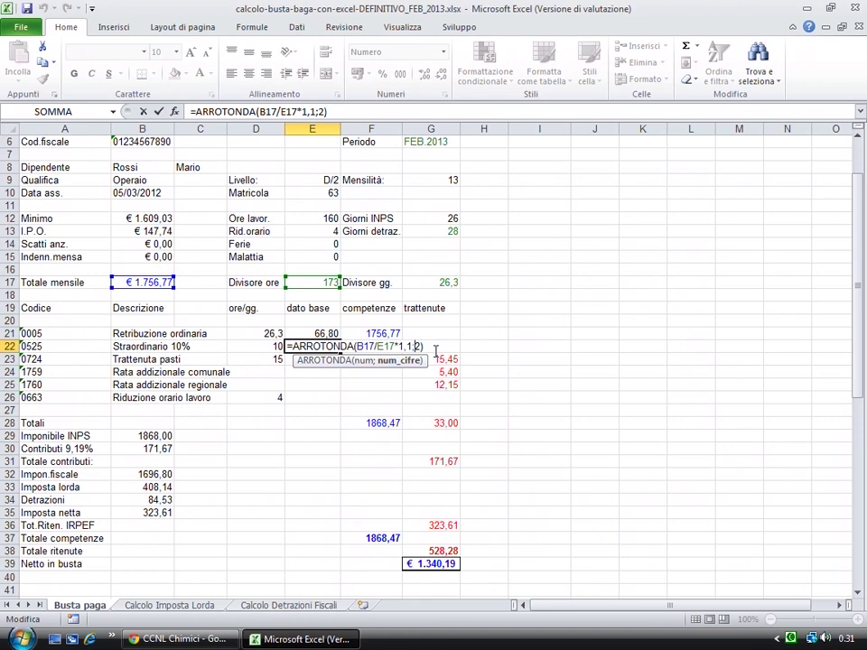
pyautogui.hotkey('ctrl', 'Return')
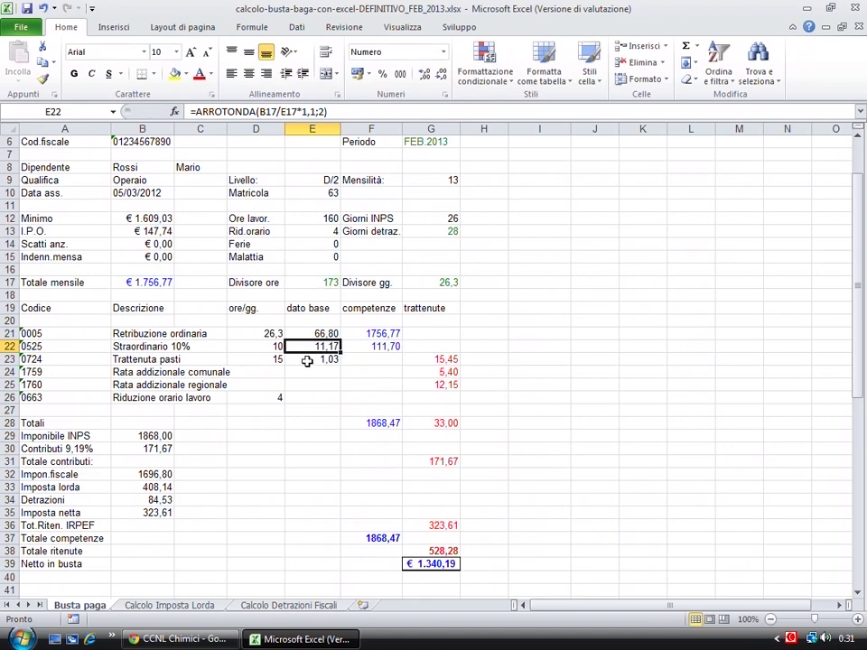
pyautogui.press('Left')
pyautogui.press('Right')
pyautogui.press('Right')
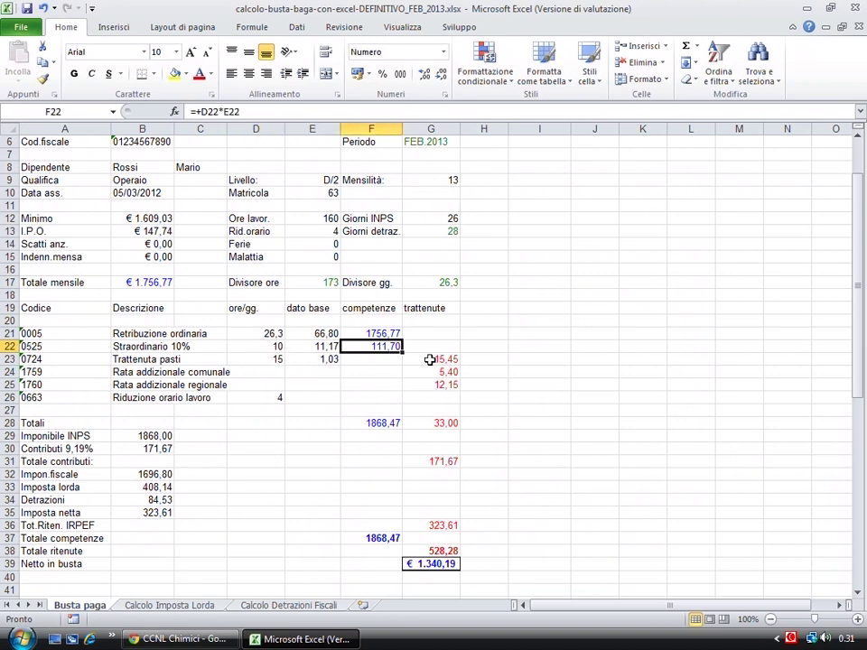
pyautogui.click(388, 309)
pyautogui.moveTo(389, 309); pyautogui.dragTo(386, 564)
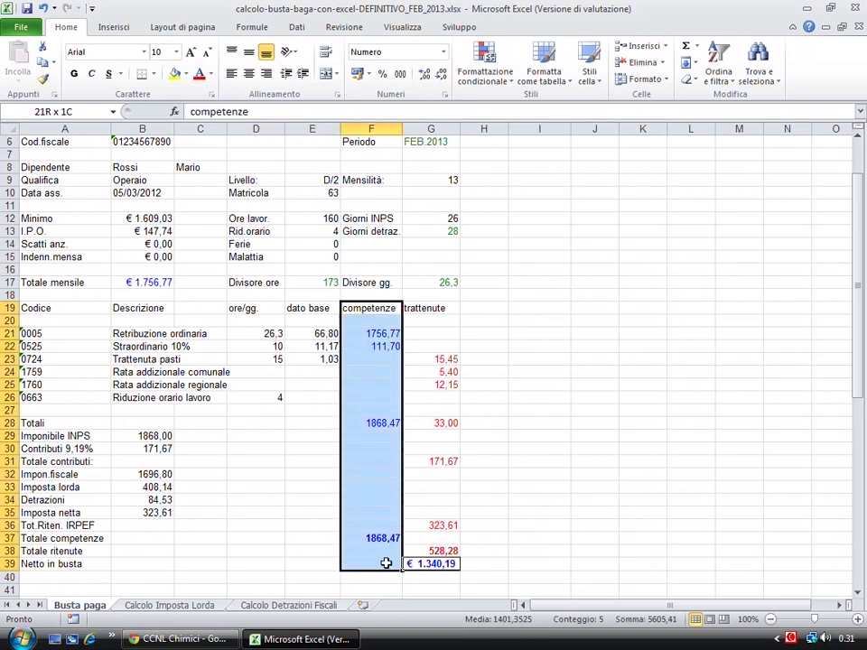
pyautogui.click(436, 309)
pyautogui.moveTo(436, 309); pyautogui.dragTo(434, 551)
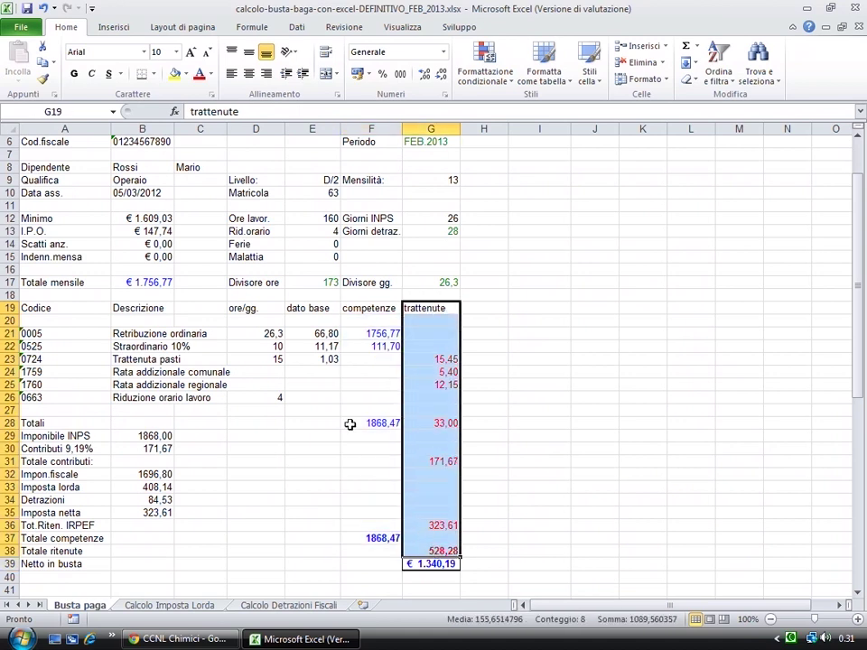
pyautogui.click(317, 363)
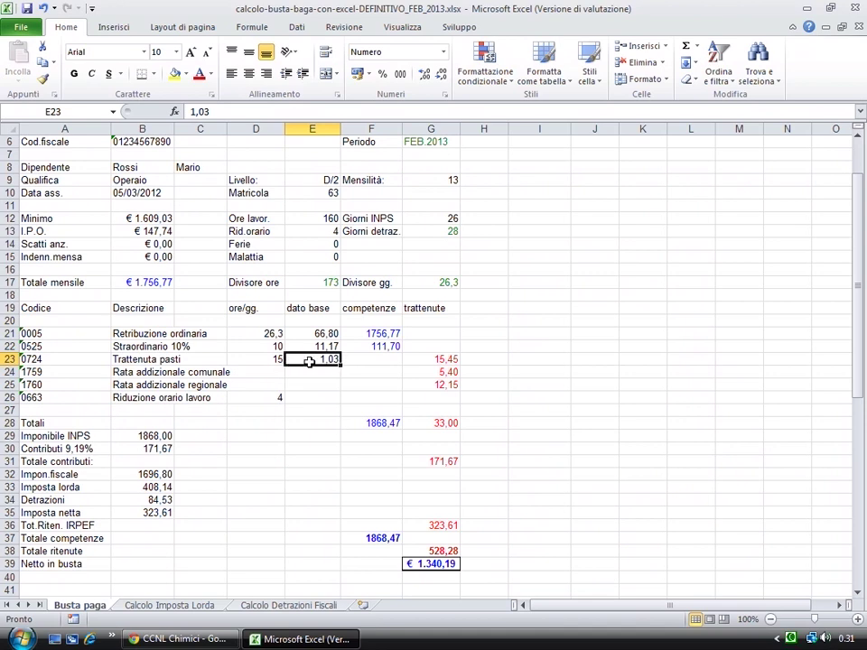
pyautogui.click(279, 360)
pyautogui.click(450, 359)
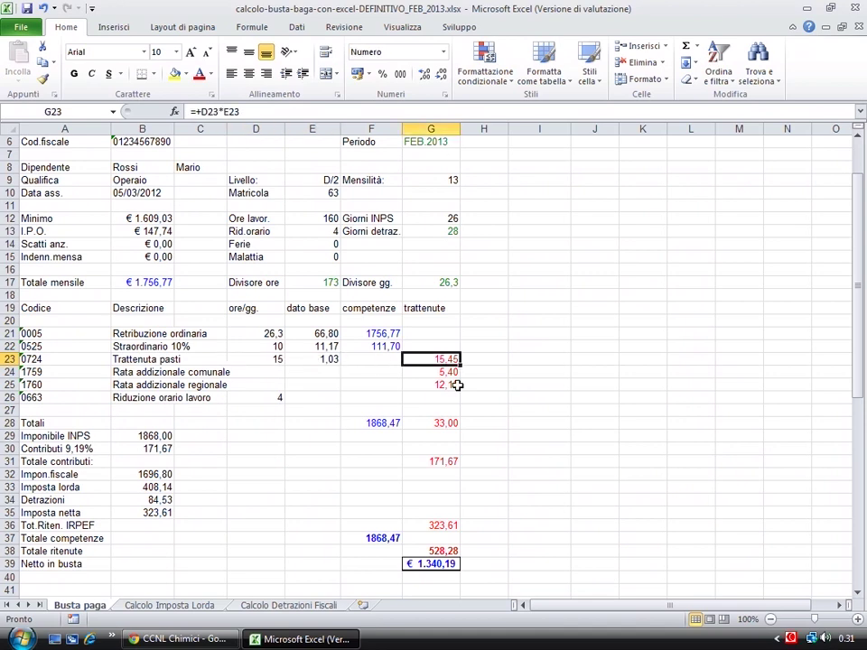
pyautogui.press('Down')
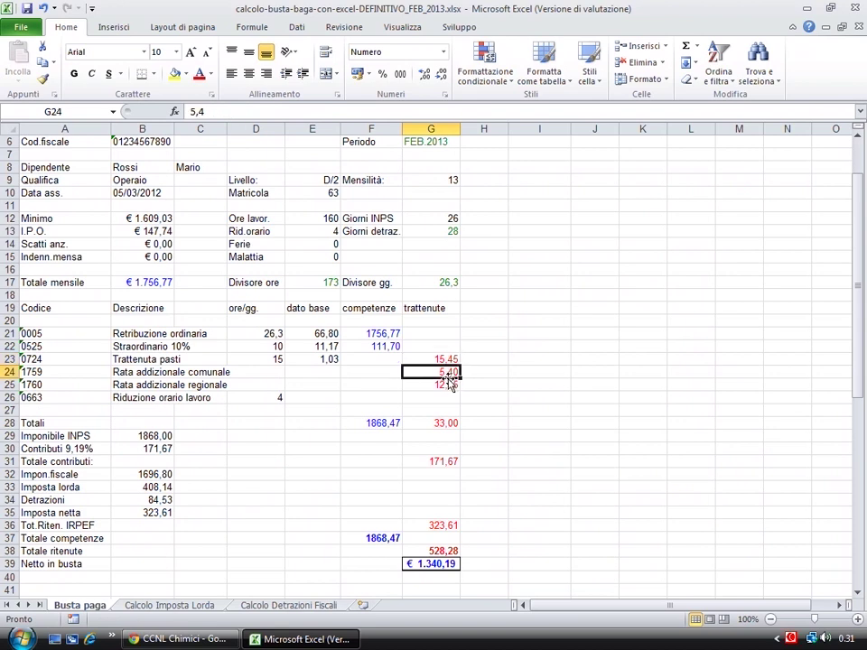
pyautogui.press('Down')
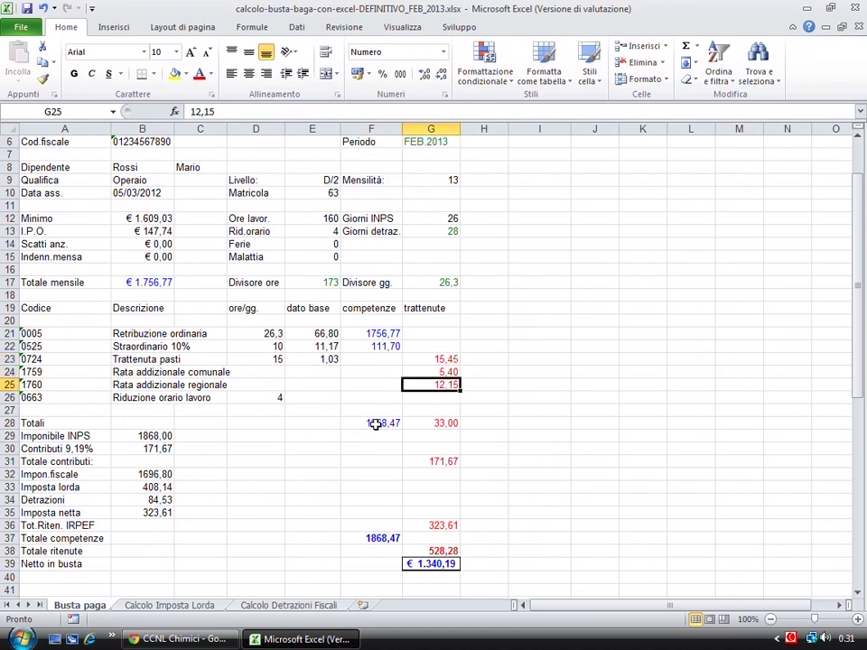
pyautogui.click(435, 423)
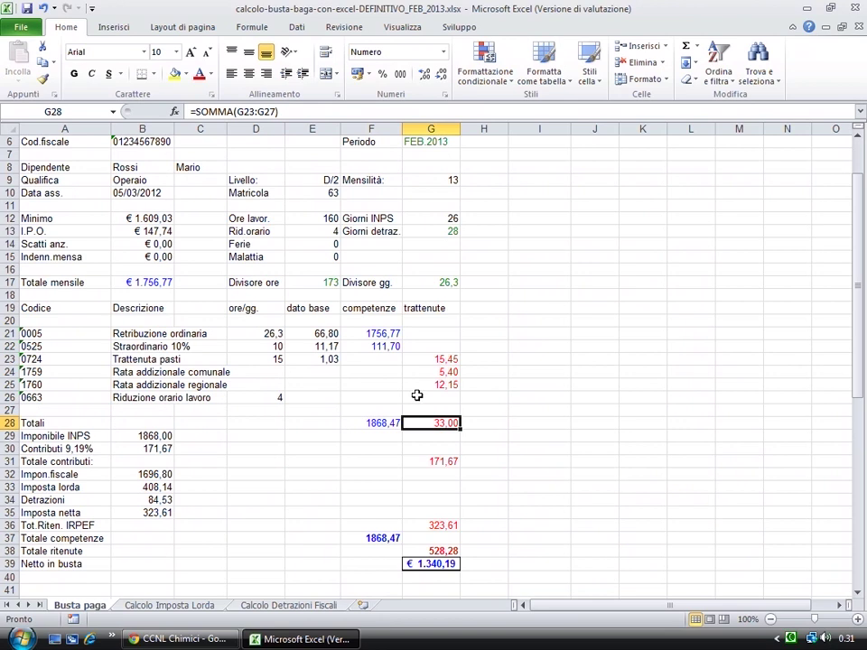
pyautogui.click(384, 422)
pyautogui.doubleClick(384, 423)
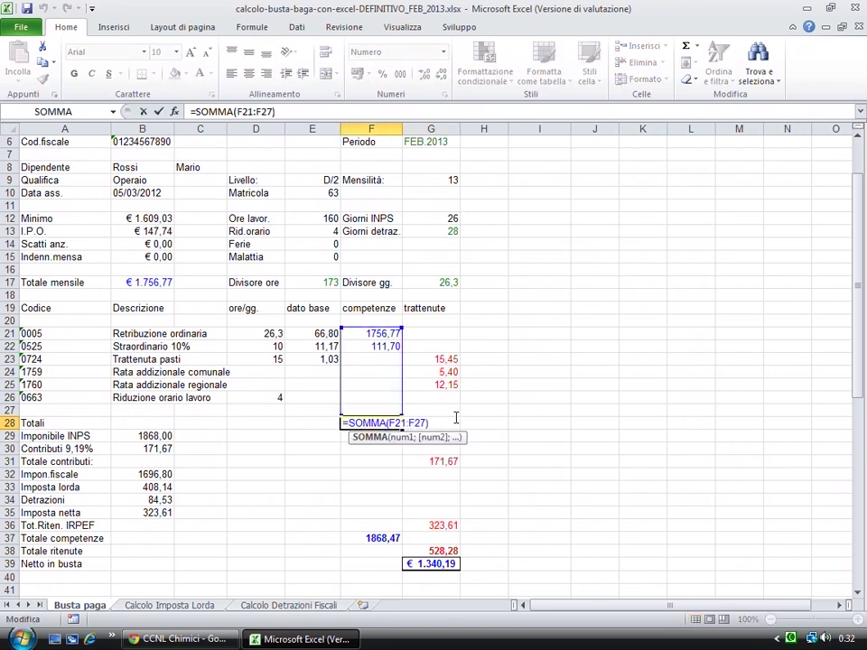
pyautogui.click(488, 411)
pyautogui.doubleClick(442, 423)
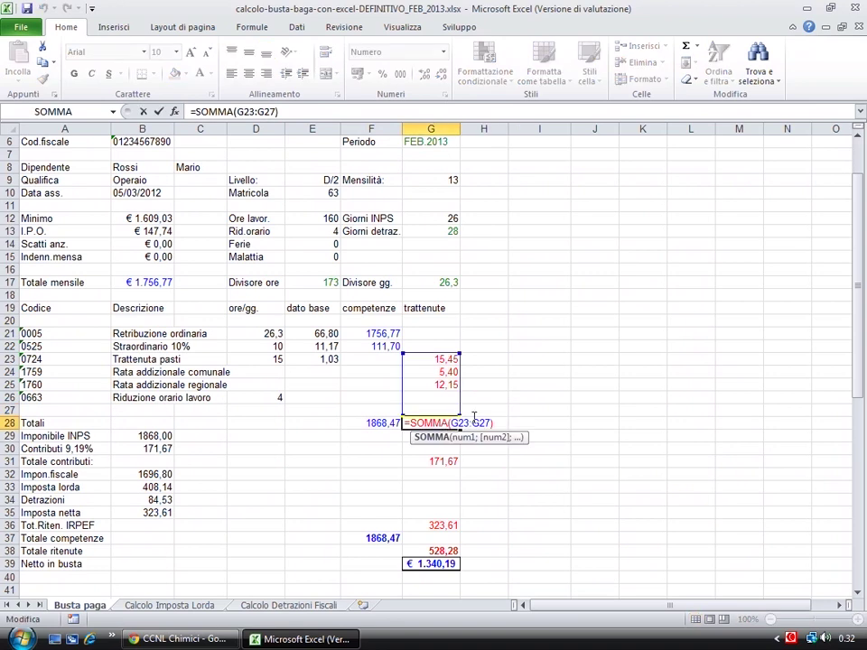
pyautogui.press('Escape')
pyautogui.click(149, 437)
pyautogui.doubleClick(155, 436)
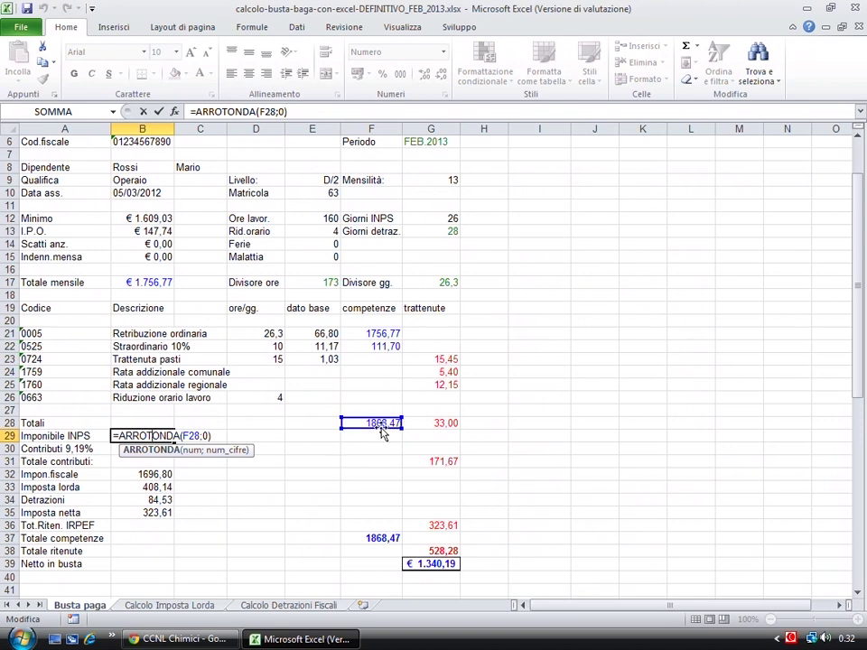
pyautogui.press('Escape')
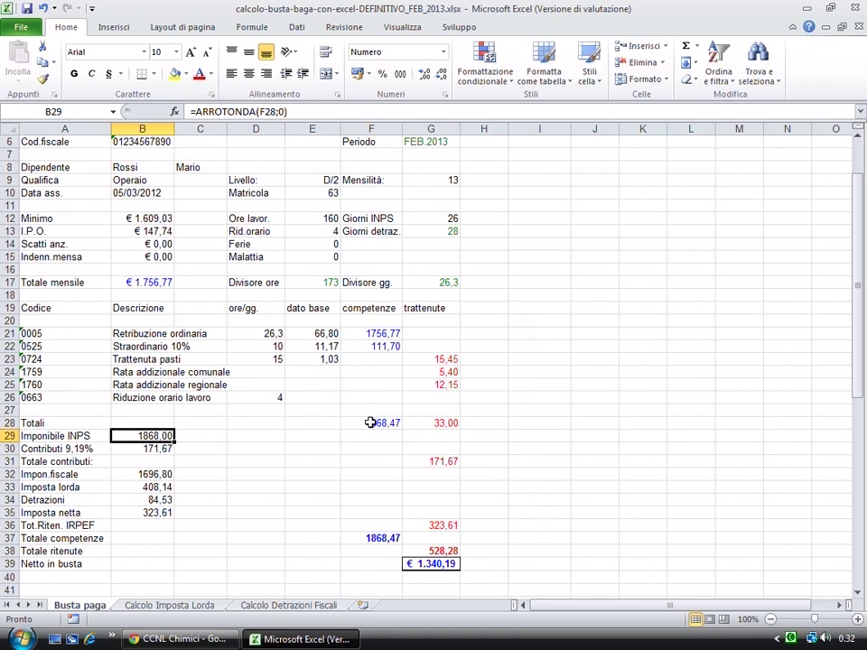
pyautogui.doubleClick(145, 449)
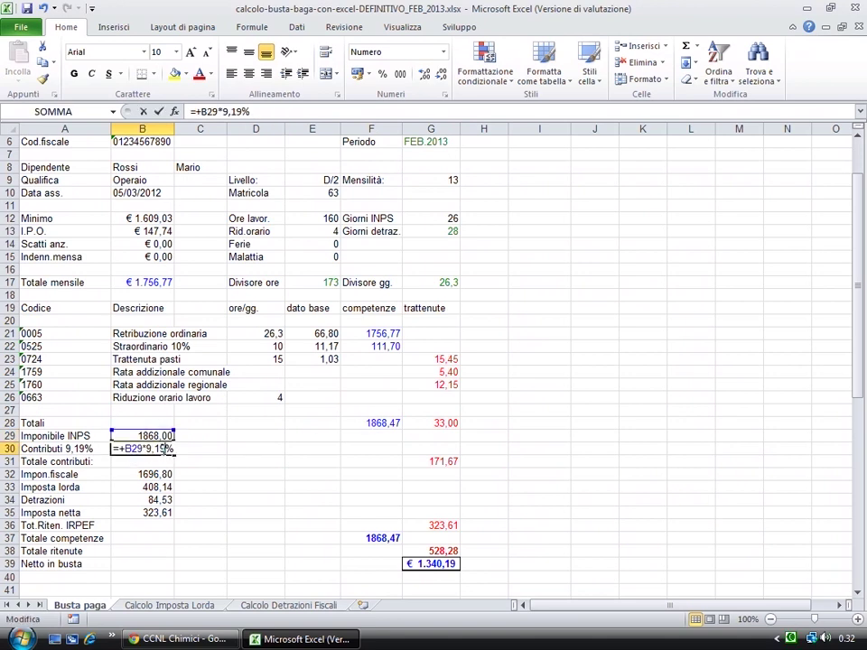
pyautogui.press('Escape')
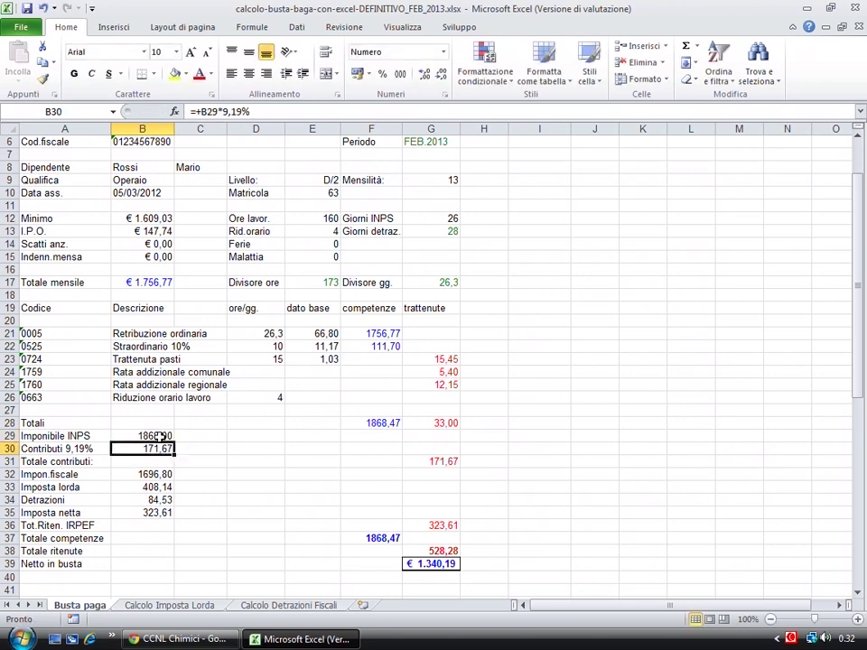
pyautogui.press('Up')
pyautogui.click(158, 449)
pyautogui.click(443, 463)
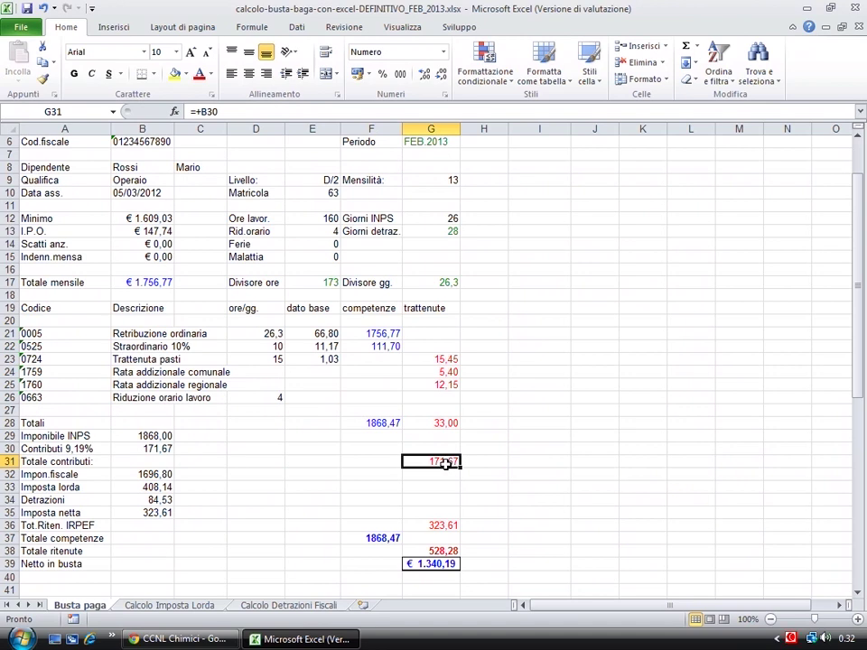
pyautogui.doubleClick(144, 475)
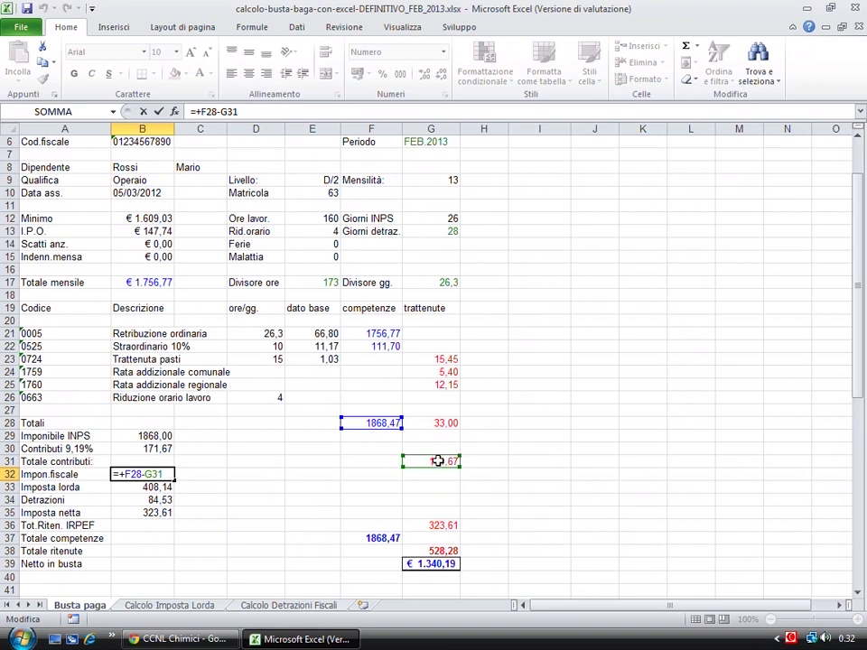
pyautogui.hotkey('ctrl', 'Return')
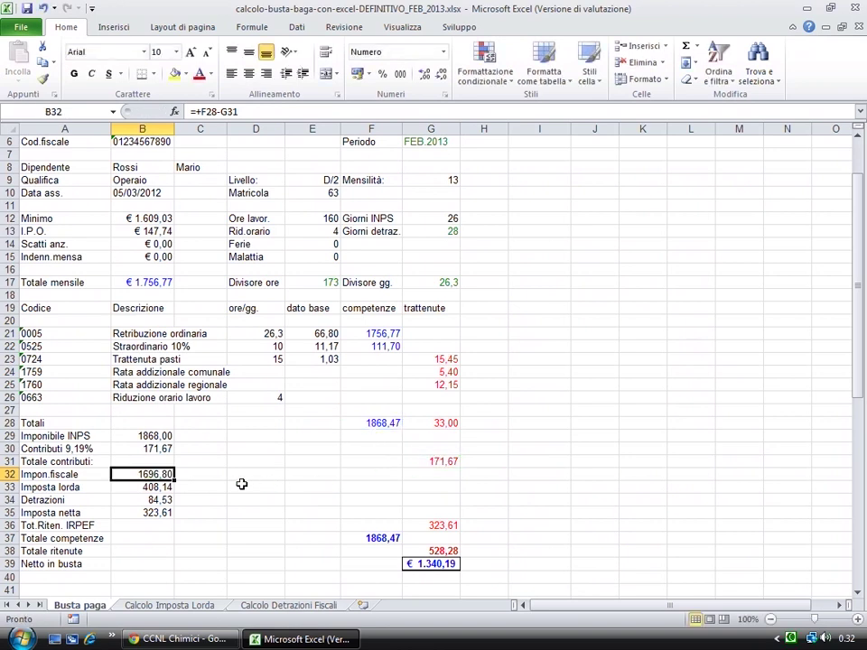
pyautogui.click(155, 488)
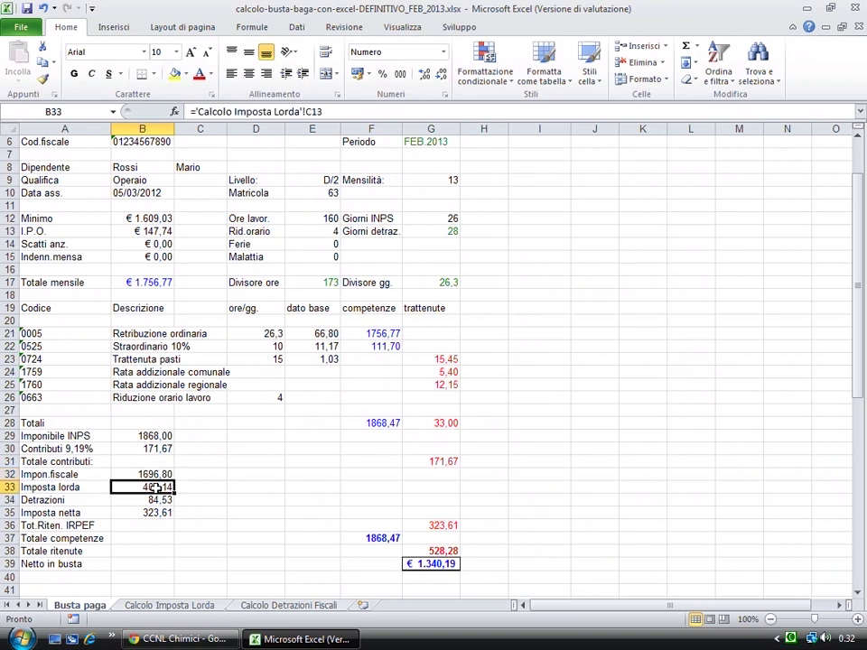
pyautogui.click(154, 500)
pyautogui.click(155, 513)
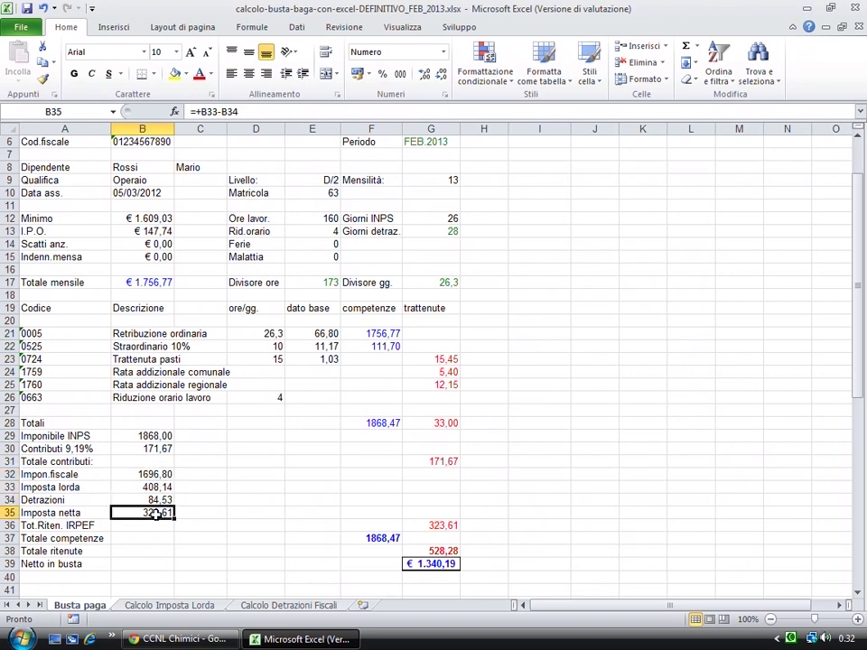
pyautogui.click(159, 488)
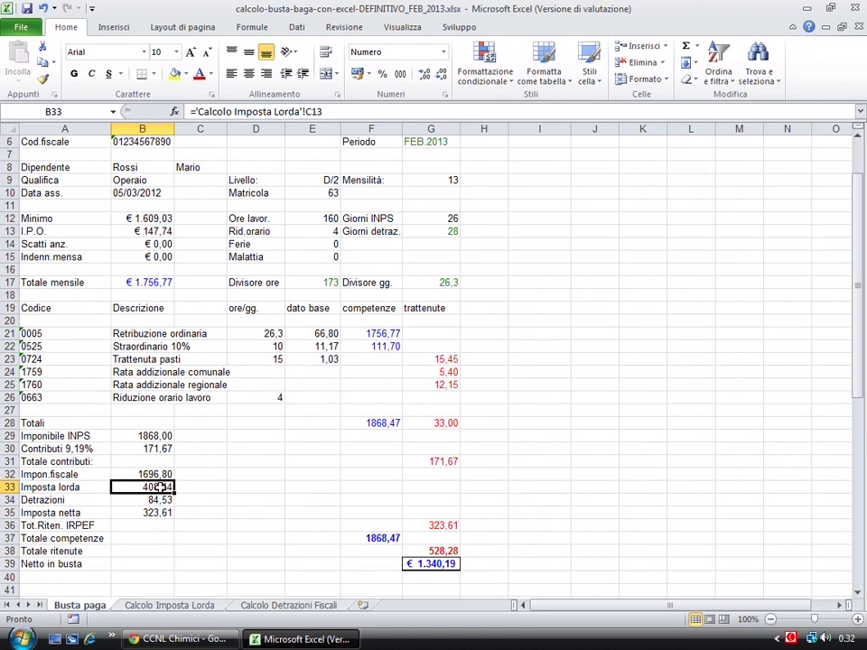
pyautogui.click(162, 607)
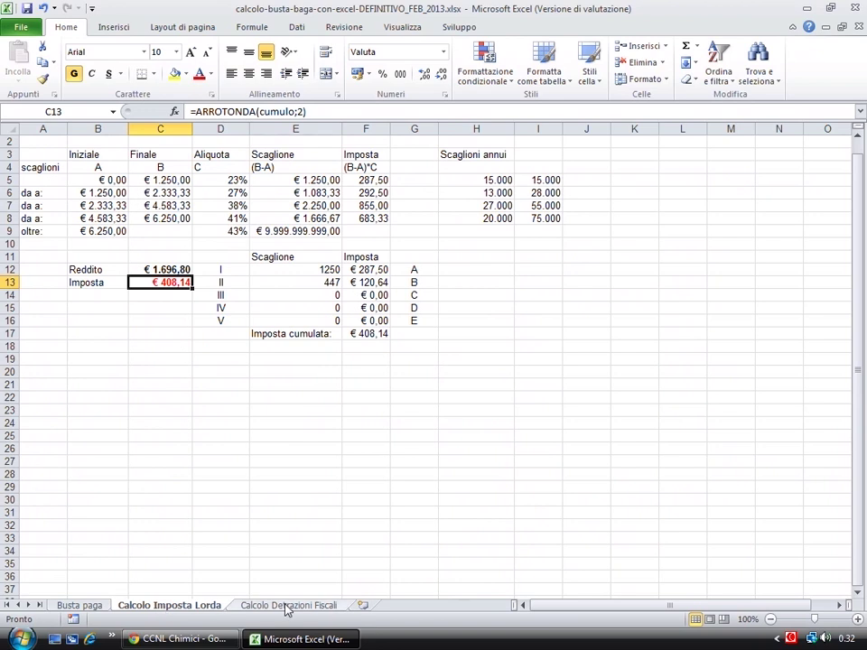
pyautogui.click(292, 607)
pyautogui.click(155, 607)
pyautogui.moveTo(497, 179); pyautogui.dragTo(535, 217)
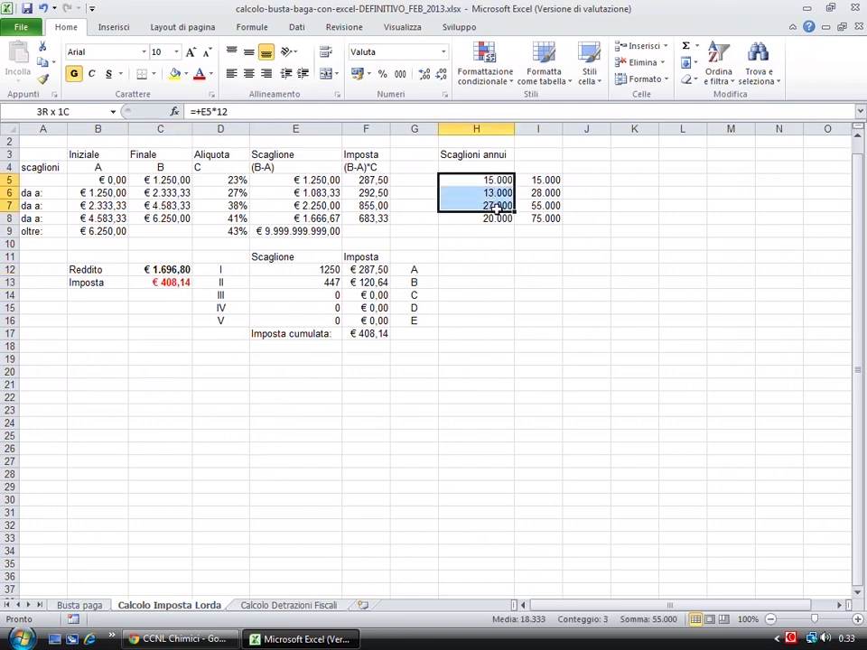
pyautogui.click(542, 181)
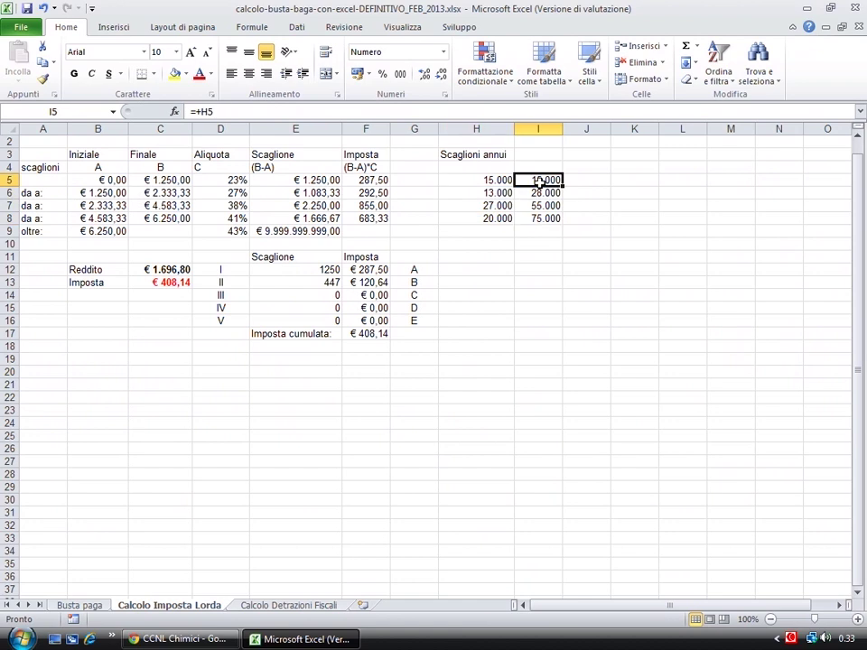
pyautogui.click(493, 180)
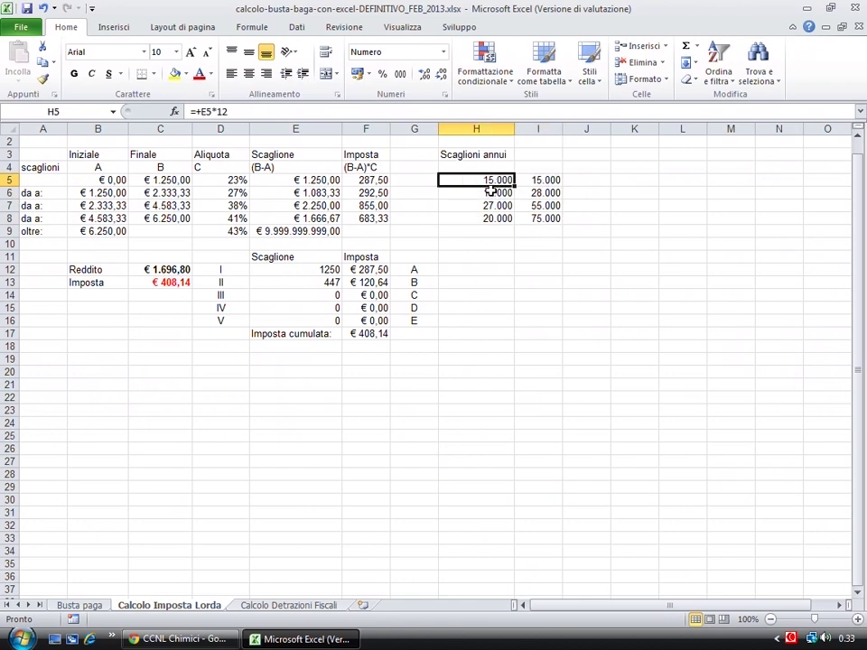
pyautogui.click(522, 183)
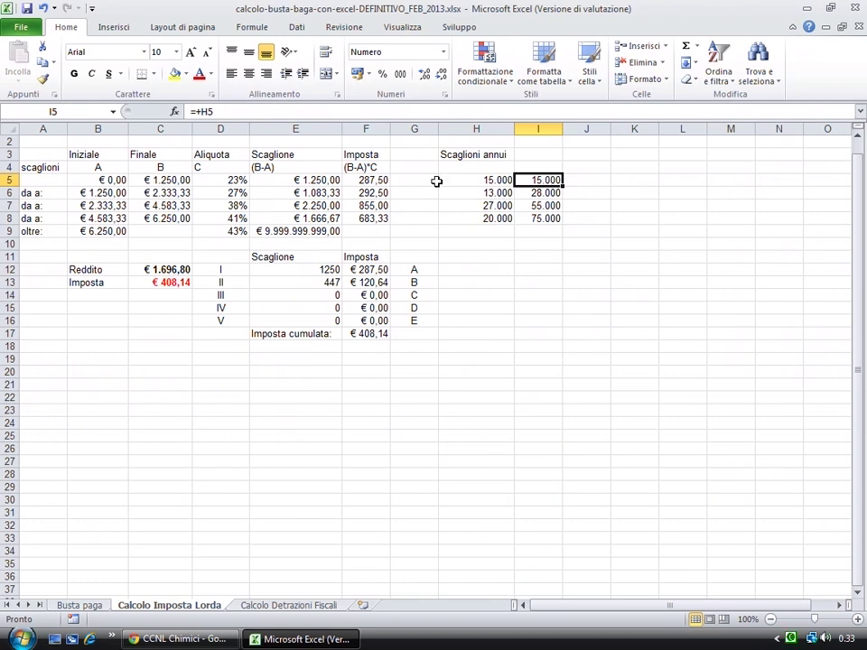
pyautogui.click(233, 181)
pyautogui.click(545, 193)
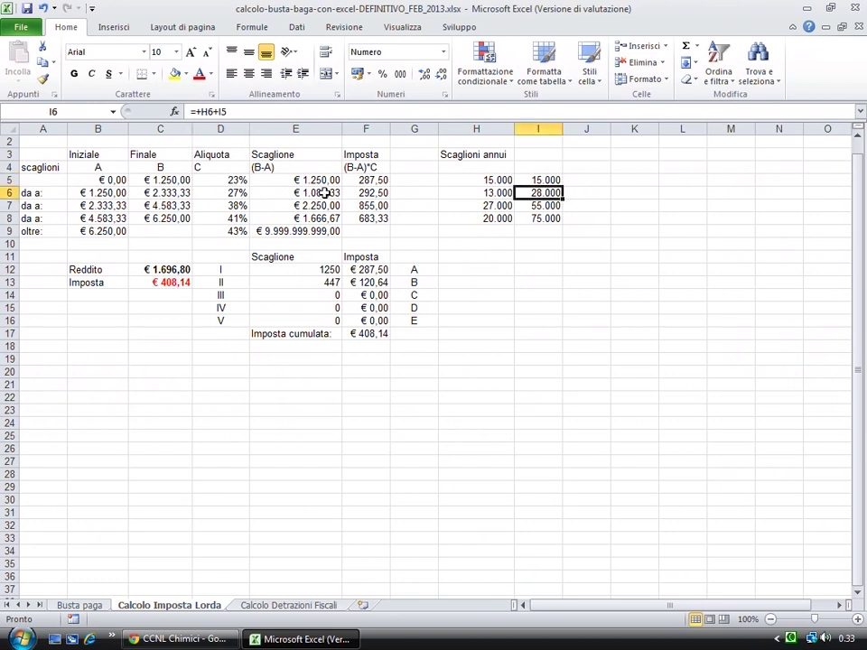
pyautogui.click(230, 193)
pyautogui.click(558, 205)
pyautogui.click(240, 206)
pyautogui.click(542, 221)
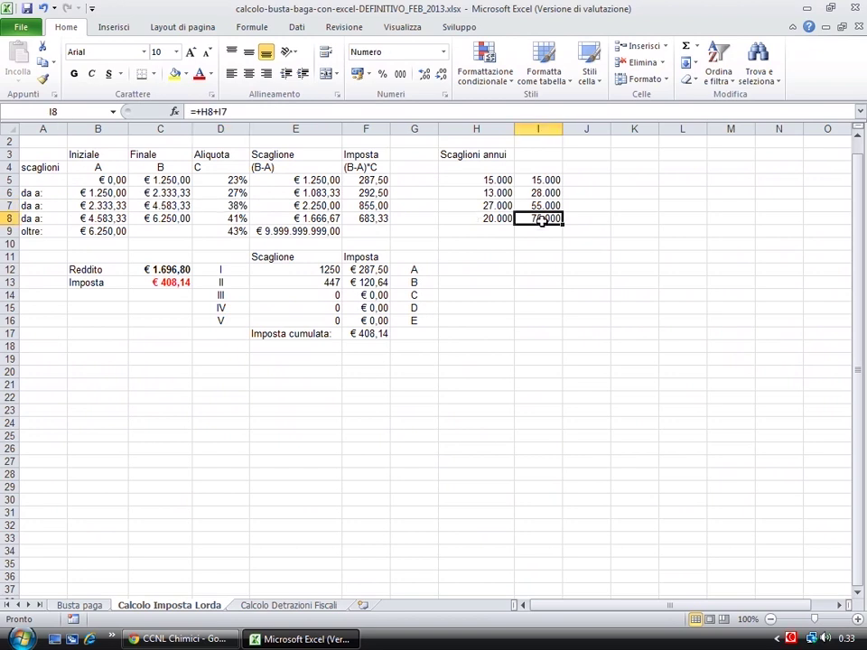
pyautogui.click(237, 220)
pyautogui.click(235, 232)
pyautogui.click(298, 180)
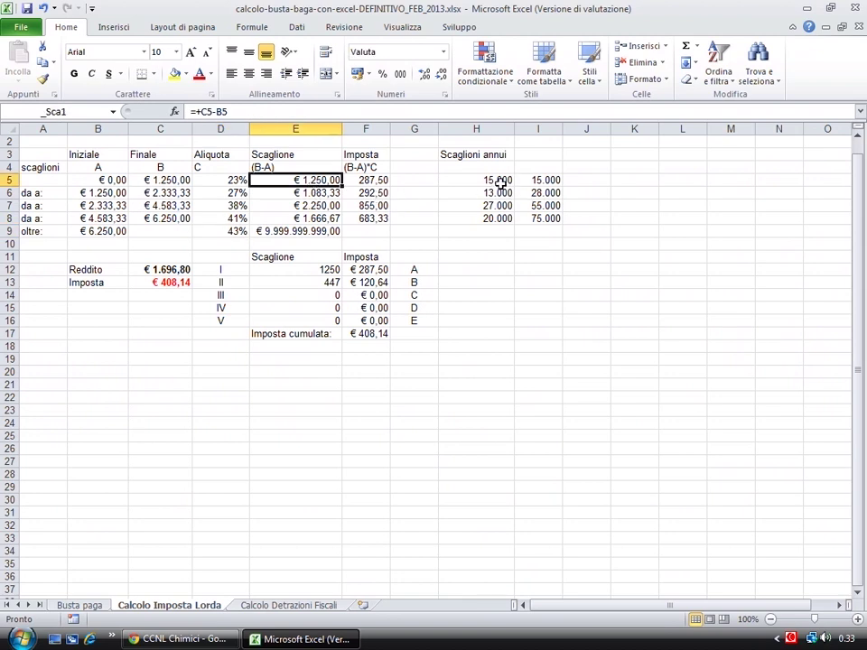
pyautogui.moveTo(501, 182); pyautogui.dragTo(495, 206)
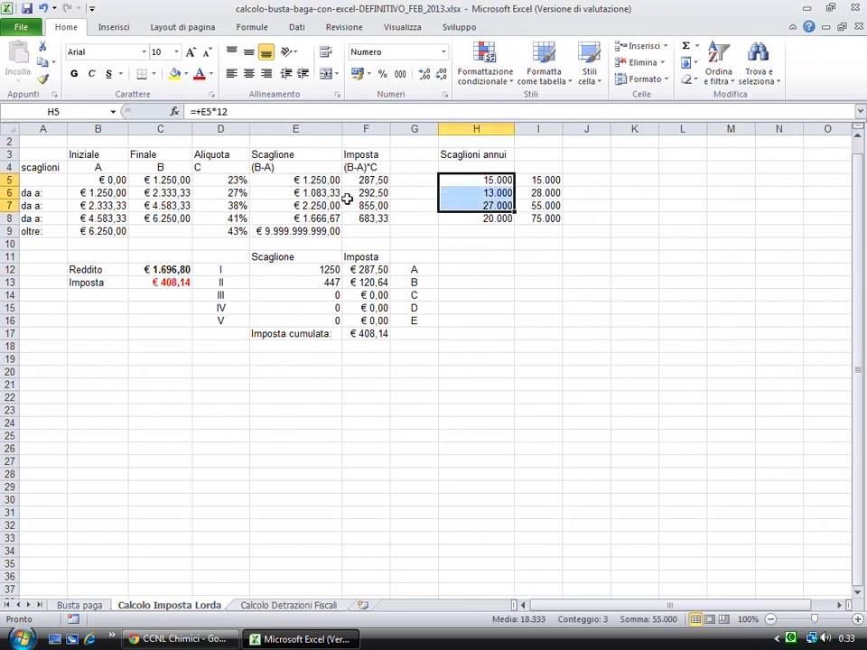
pyautogui.click(500, 179)
pyautogui.click(500, 193)
pyautogui.click(546, 193)
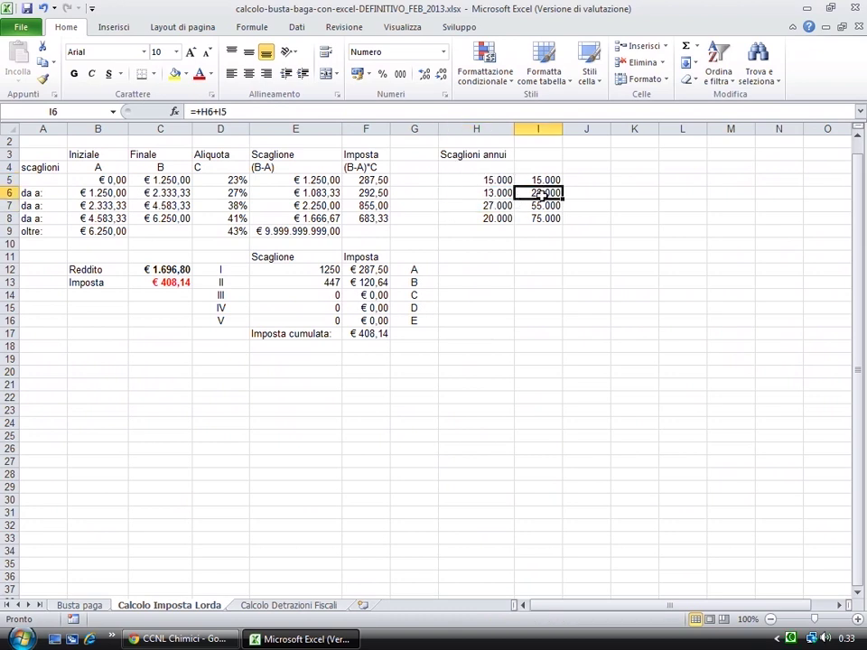
pyautogui.click(537, 206)
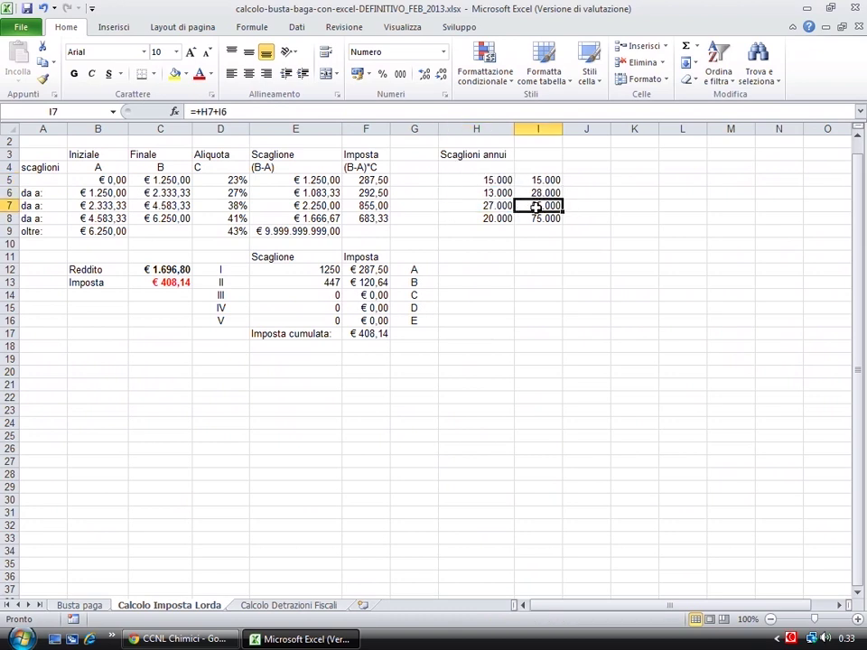
pyautogui.click(539, 217)
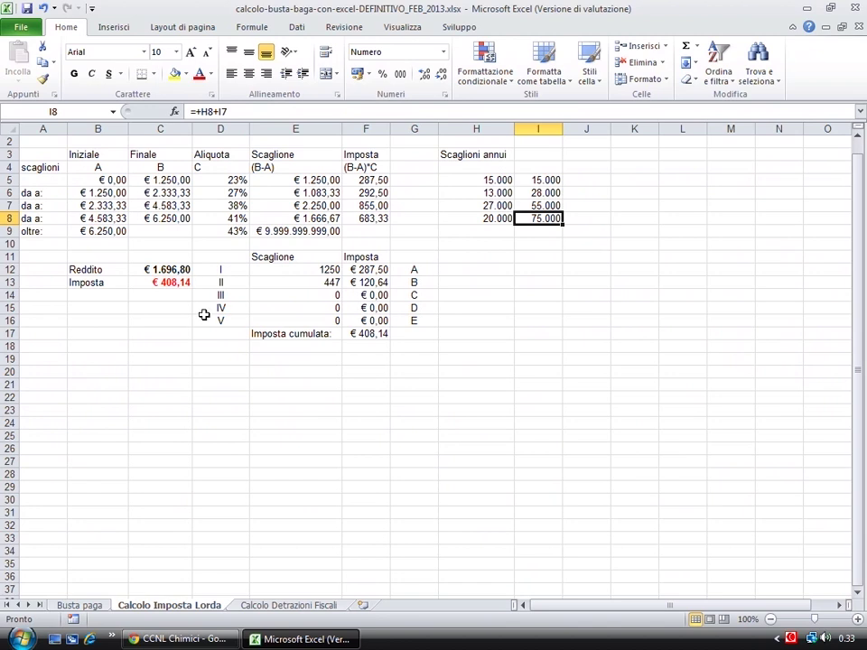
pyautogui.click(97, 609)
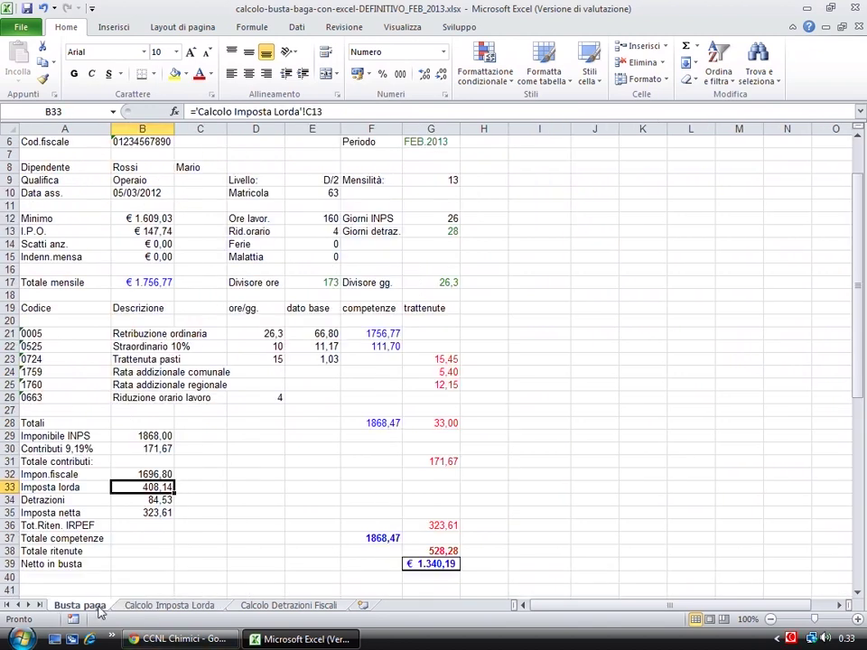
pyautogui.click(158, 475)
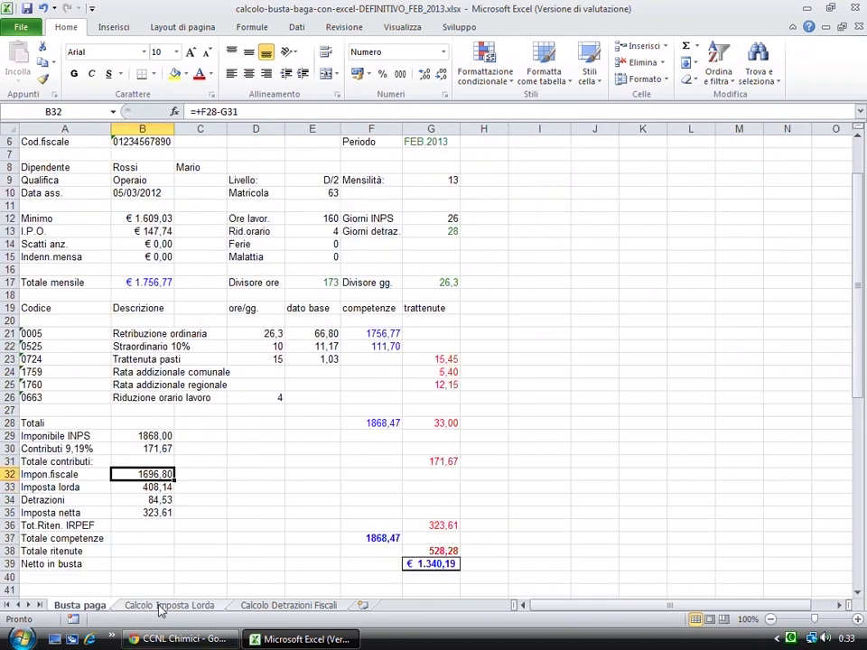
pyautogui.click(148, 607)
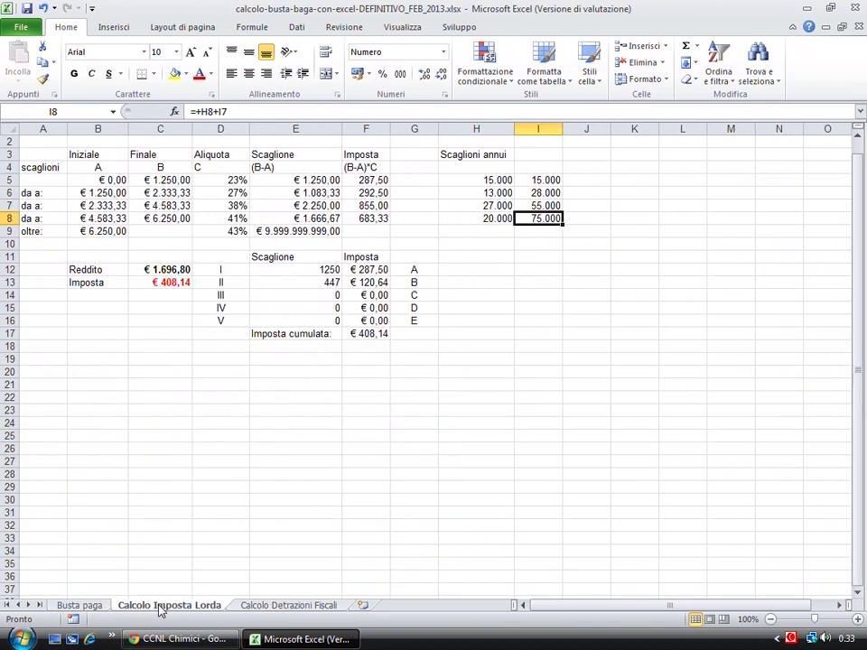
pyautogui.click(331, 270)
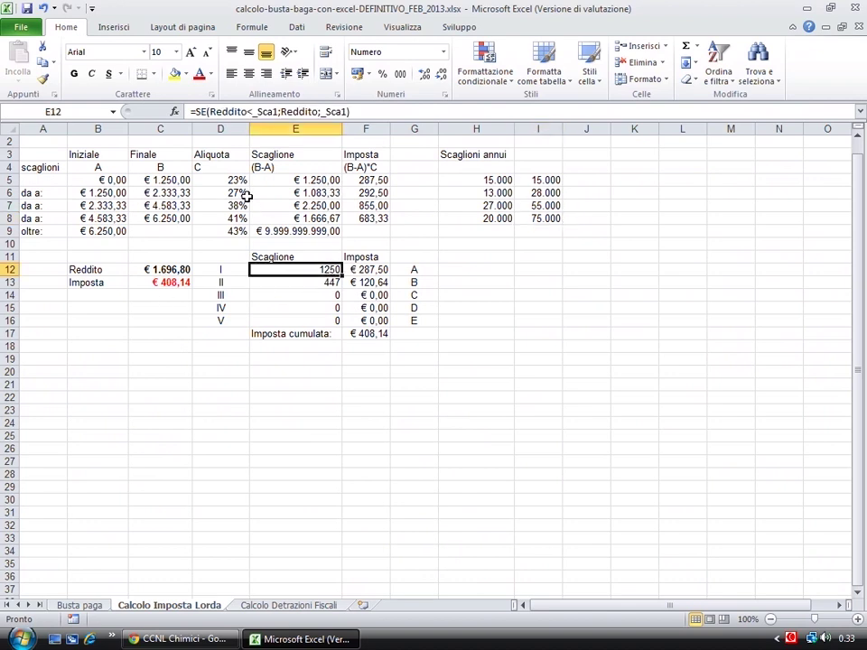
pyautogui.click(365, 270)
pyautogui.doubleClick(368, 270)
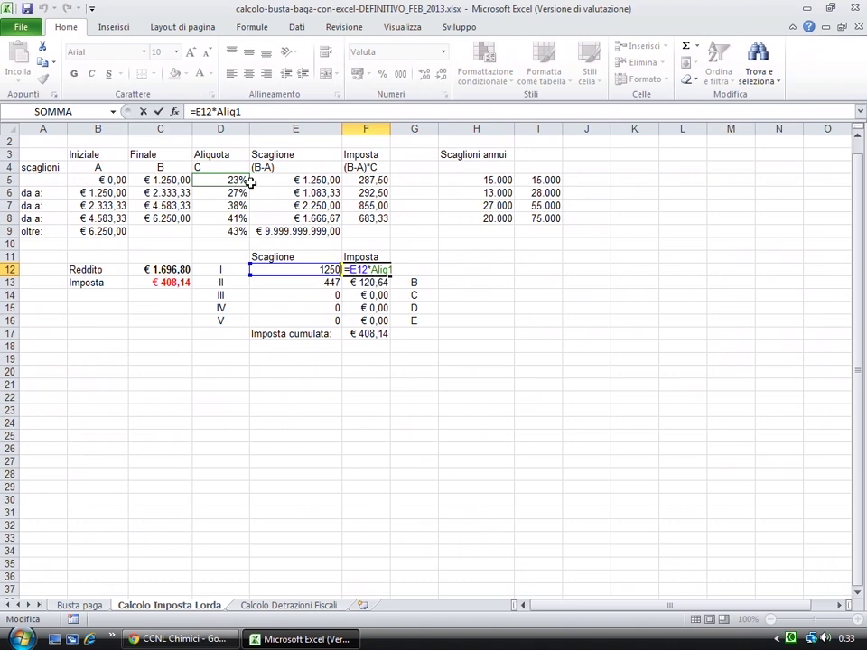
pyautogui.press('Return')
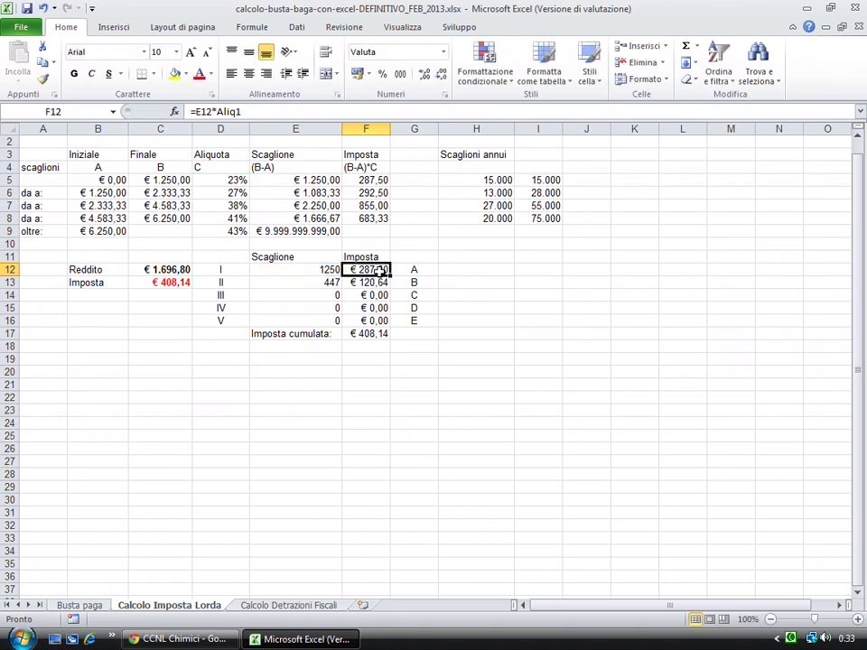
pyautogui.click(305, 183)
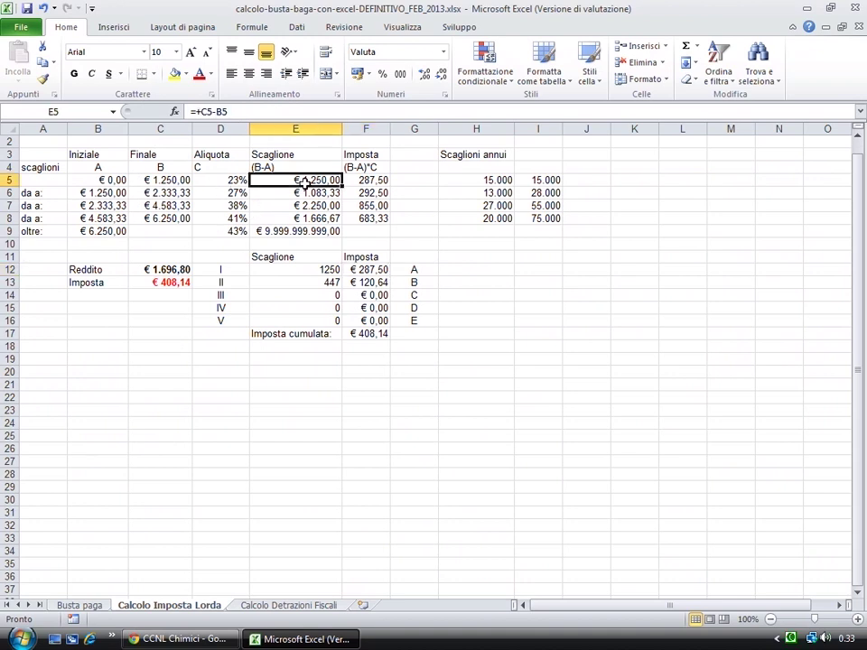
pyautogui.click(42, 111)
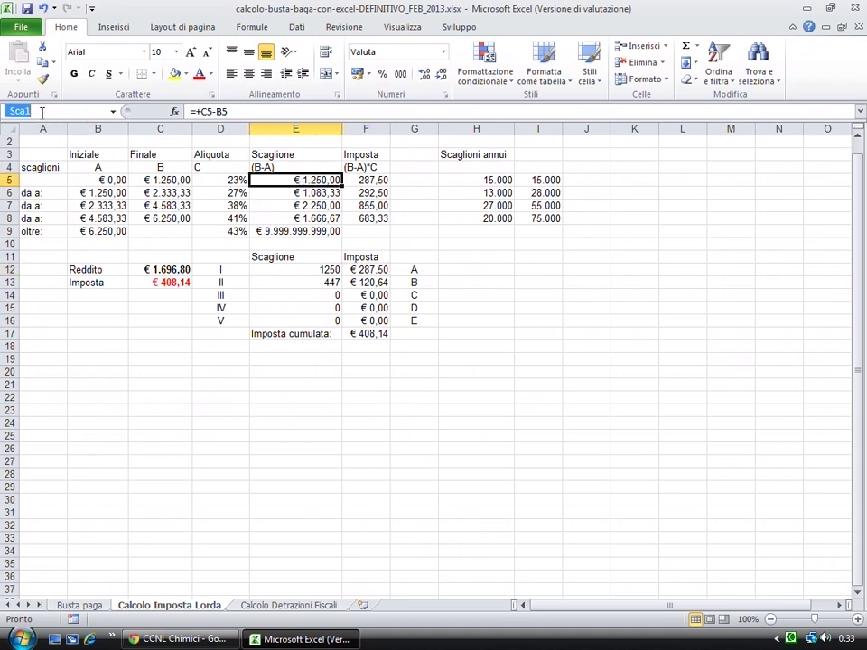
pyautogui.click(275, 194)
pyautogui.click(285, 208)
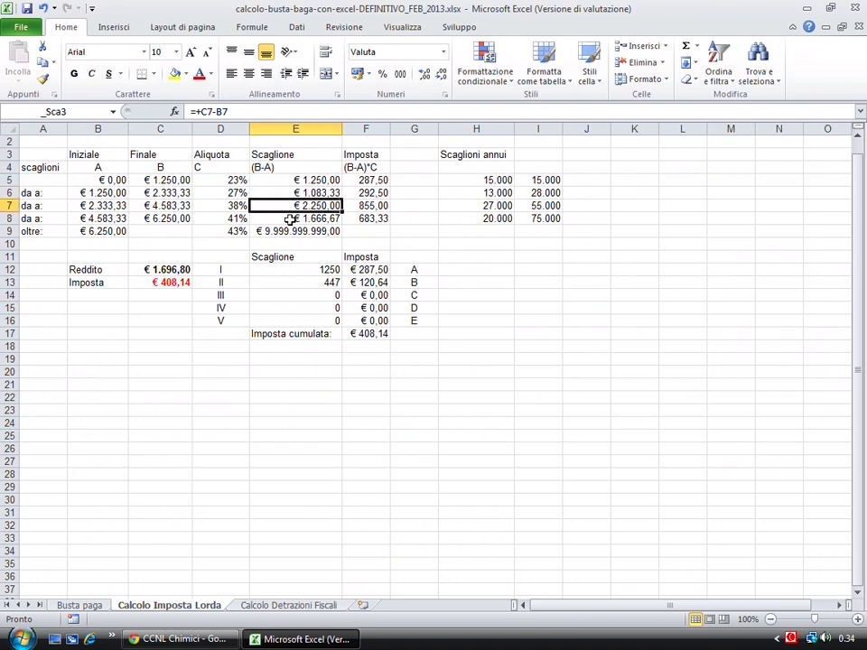
pyautogui.click(289, 218)
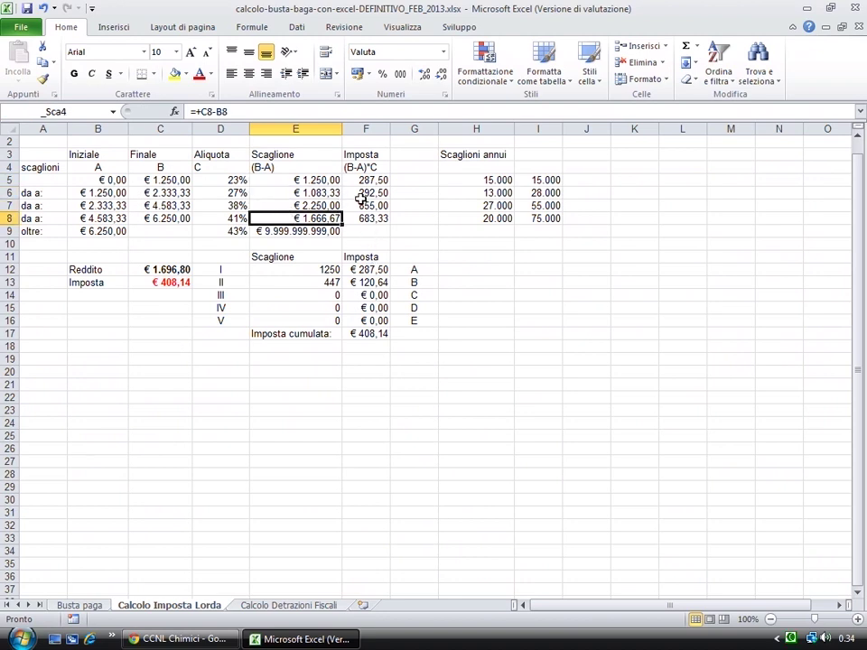
pyautogui.click(222, 180)
pyautogui.click(228, 195)
pyautogui.click(230, 206)
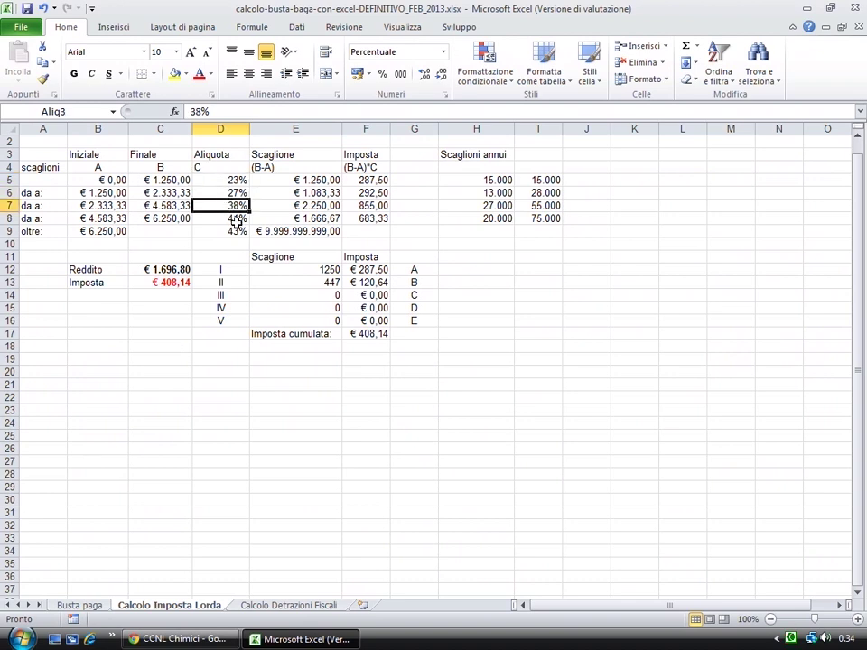
pyautogui.click(237, 220)
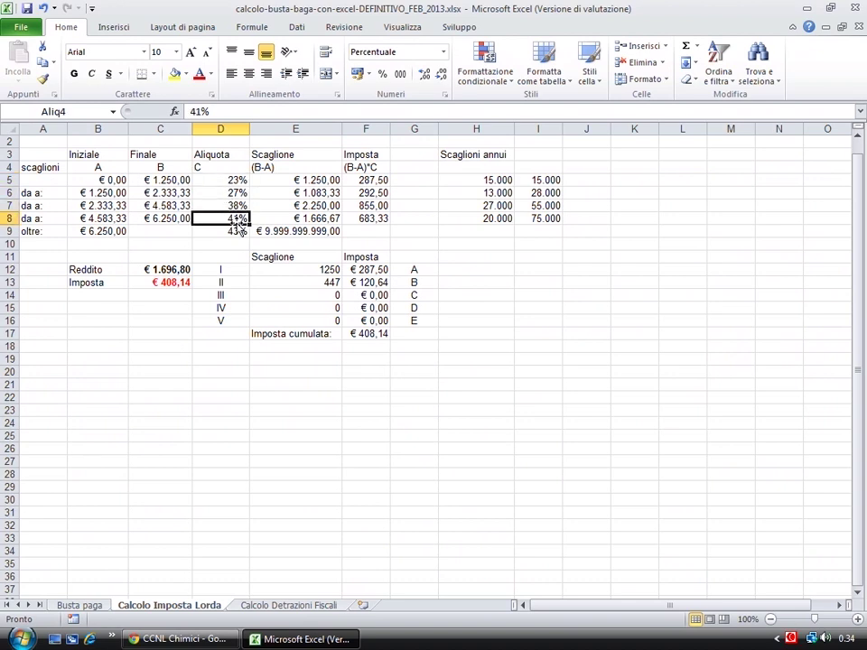
pyautogui.click(373, 271)
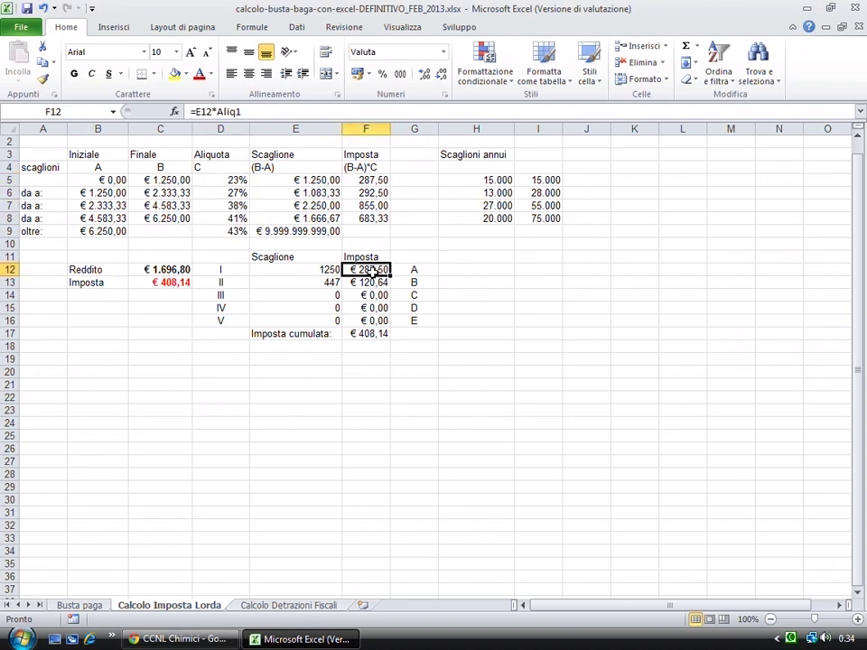
pyautogui.click(334, 284)
pyautogui.click(174, 271)
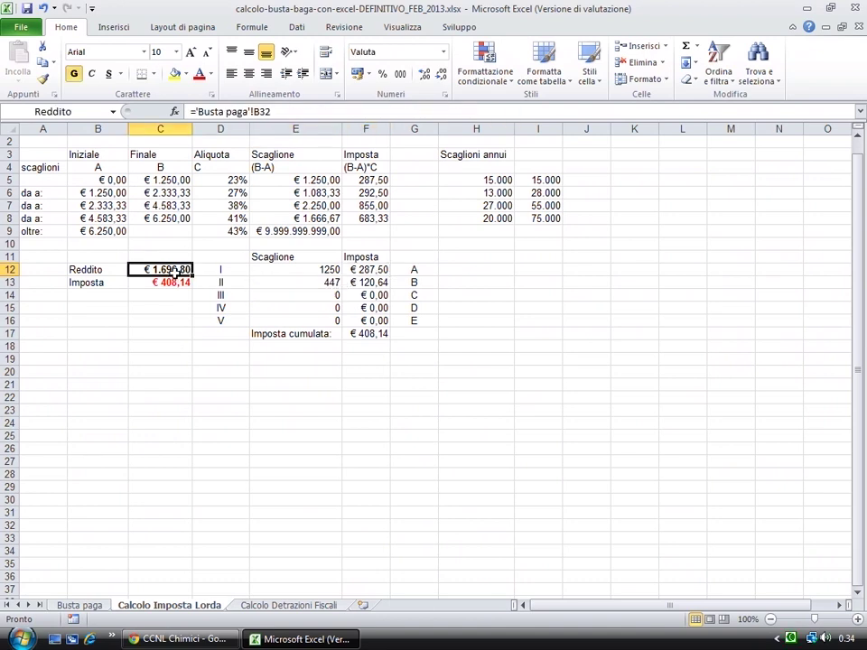
pyautogui.click(331, 272)
# Review the Reddito link and the bracket I and bracket II amount and tax formulas.
pyautogui.doubleClick(332, 283)
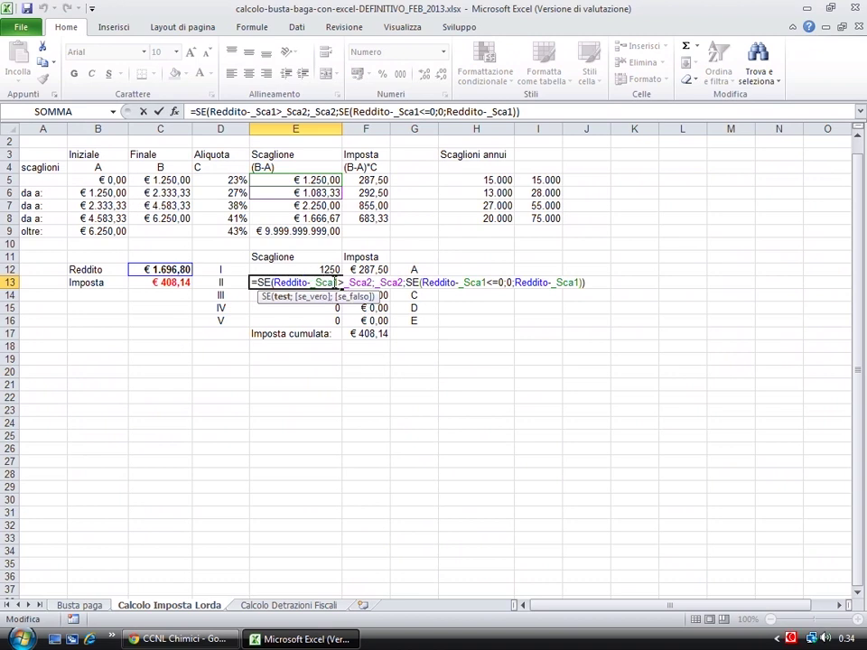
pyautogui.press('Escape')
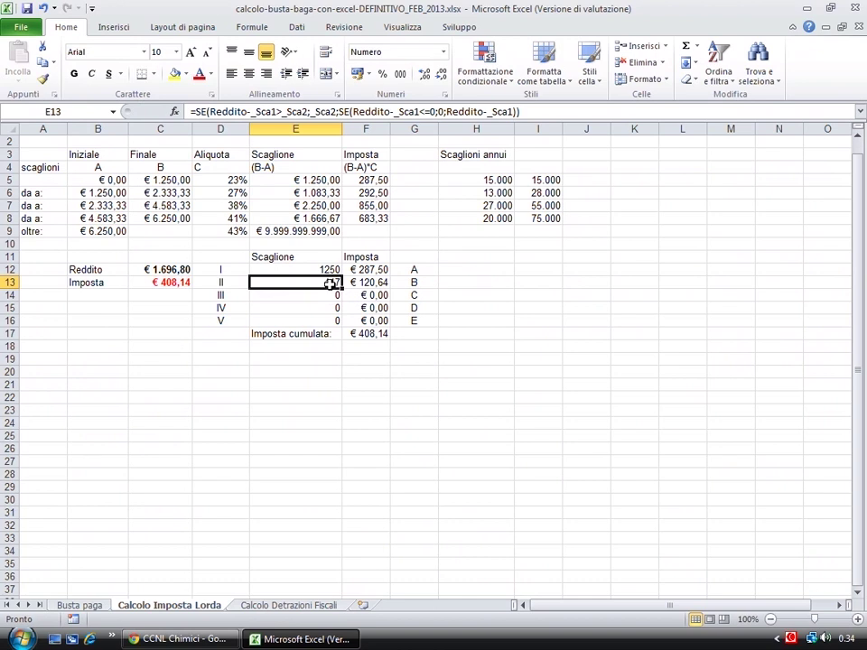
pyautogui.click(184, 269)
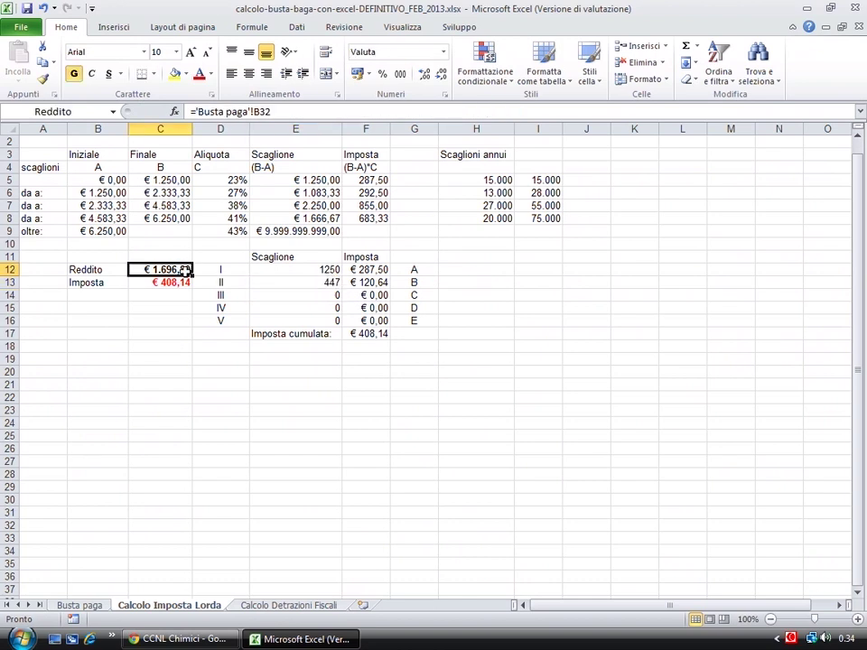
pyautogui.click(312, 271)
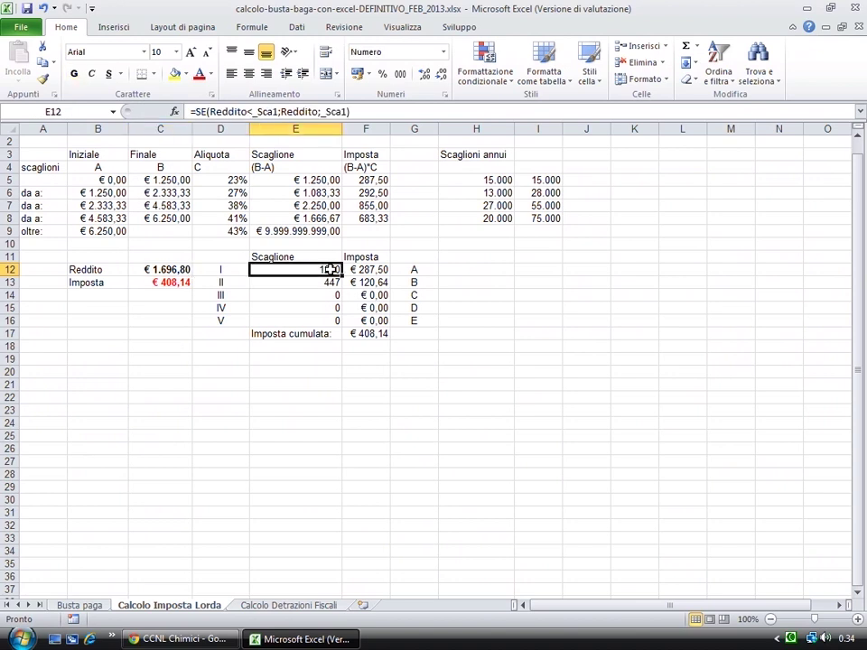
pyautogui.click(334, 283)
pyautogui.click(362, 287)
pyautogui.doubleClick(361, 287)
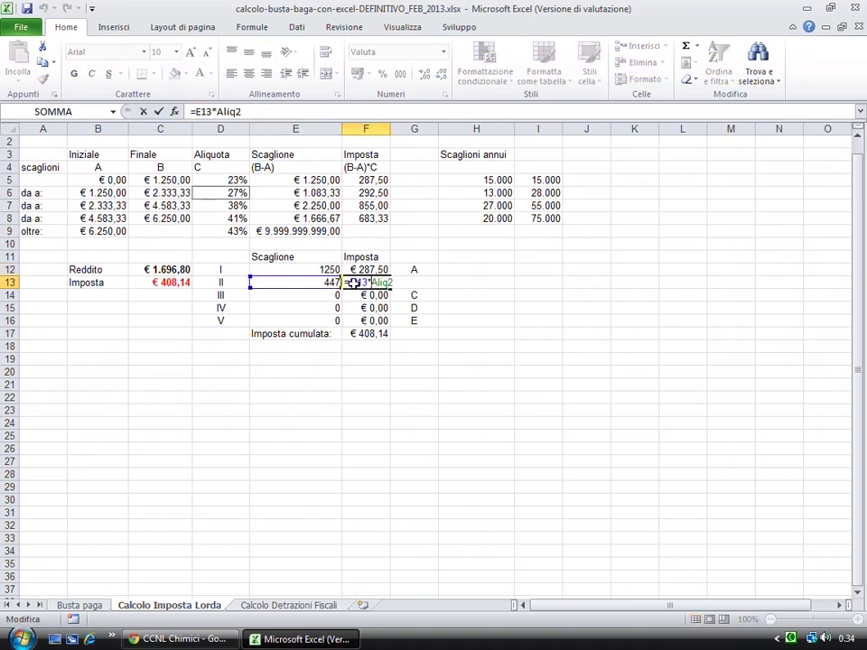
pyautogui.press('Return')
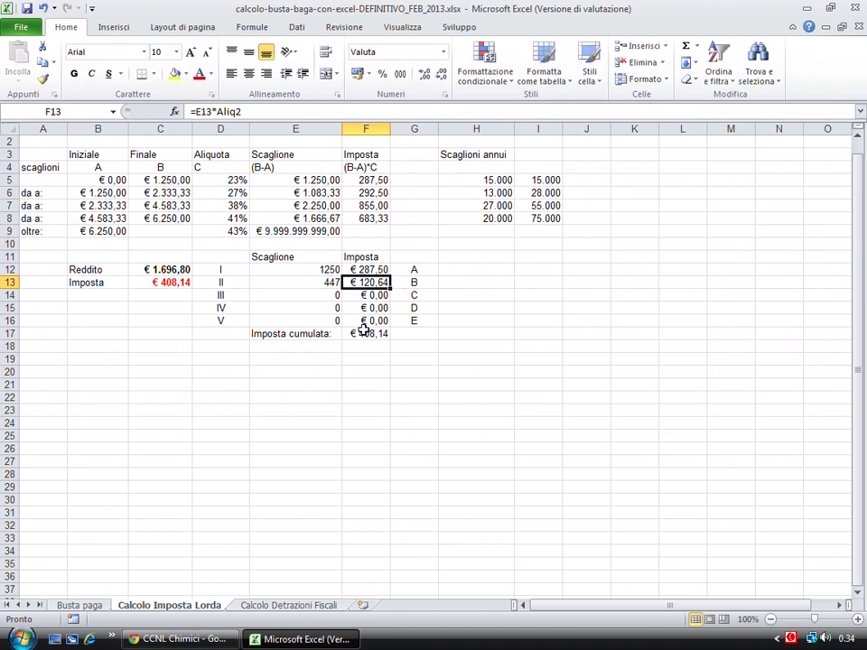
# Inspect the cumulative tax sum and the rounded =ARROTONDA(cumulo;2) Imposta formula in C13.
pyautogui.click(366, 334)
pyautogui.doubleClick(366, 334)
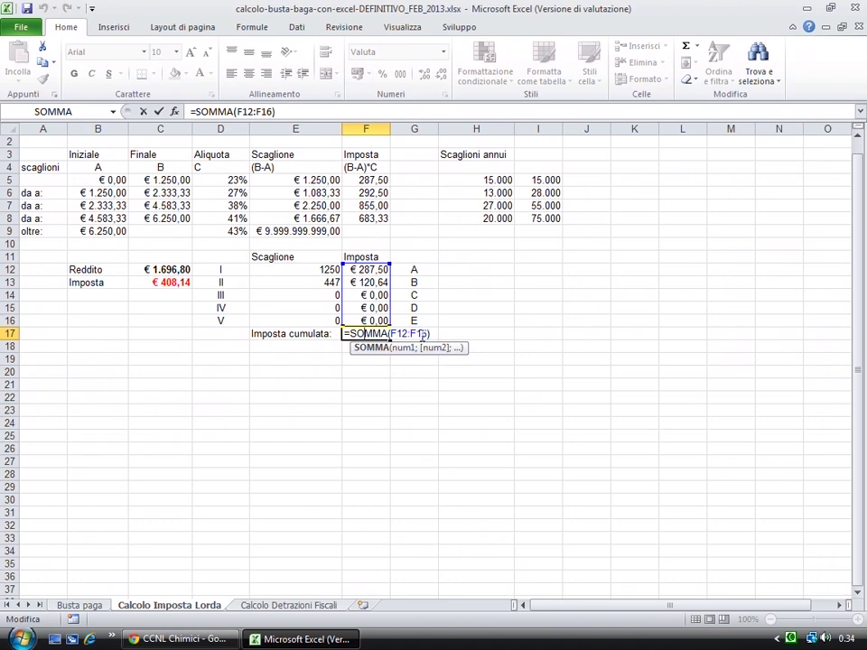
pyautogui.press('Escape')
pyautogui.click(181, 282)
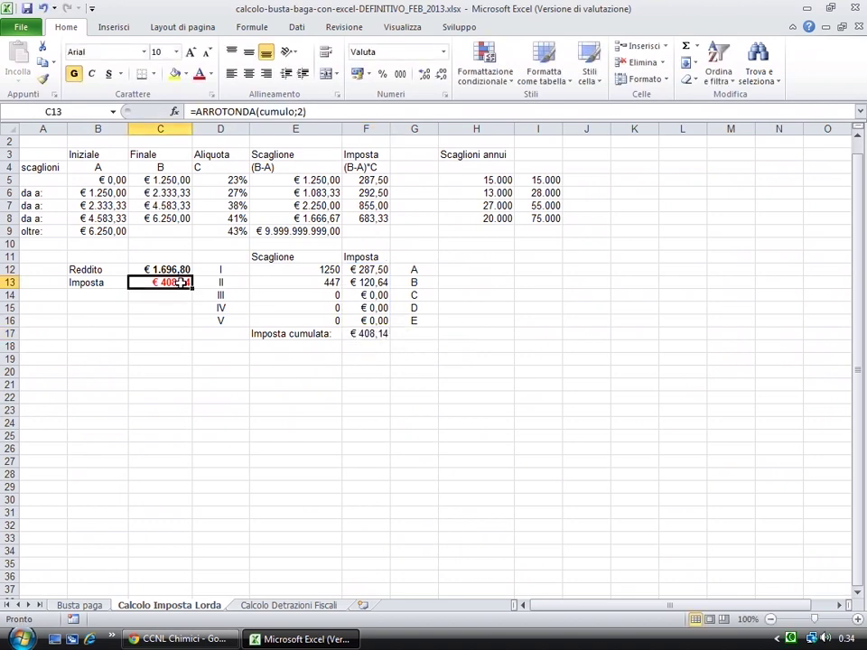
# On Busta paga, check the gross tax (B33) and deductions (B34) links, then open Calcolo Detrazioni Fiscali.
pyautogui.hotkey('ctrl', 'pageup')
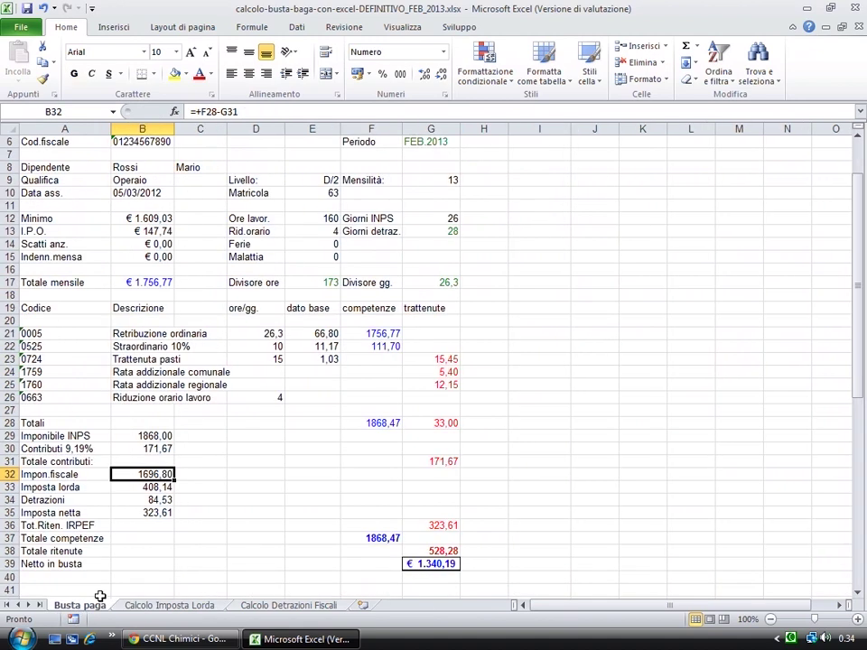
pyautogui.click(168, 488)
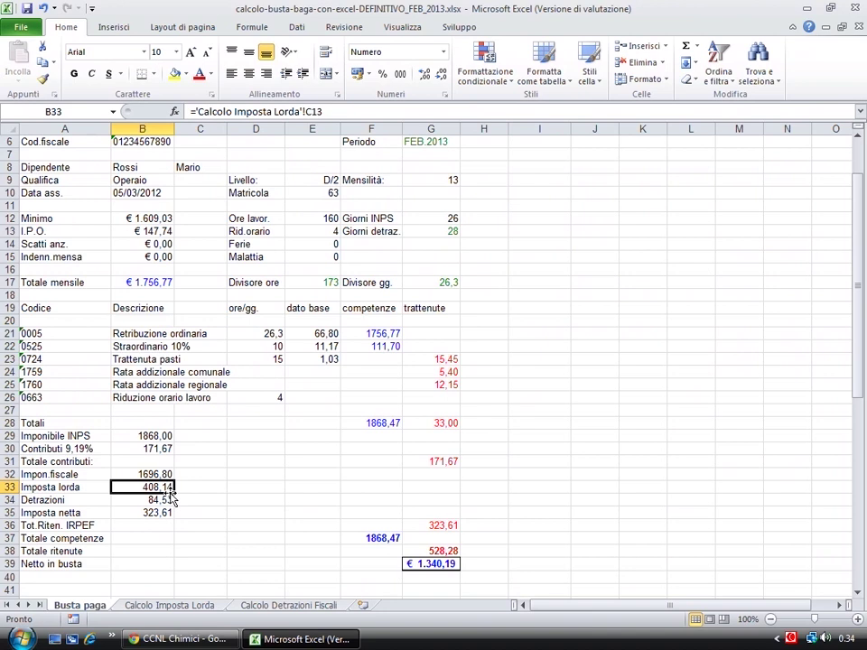
pyautogui.click(160, 501)
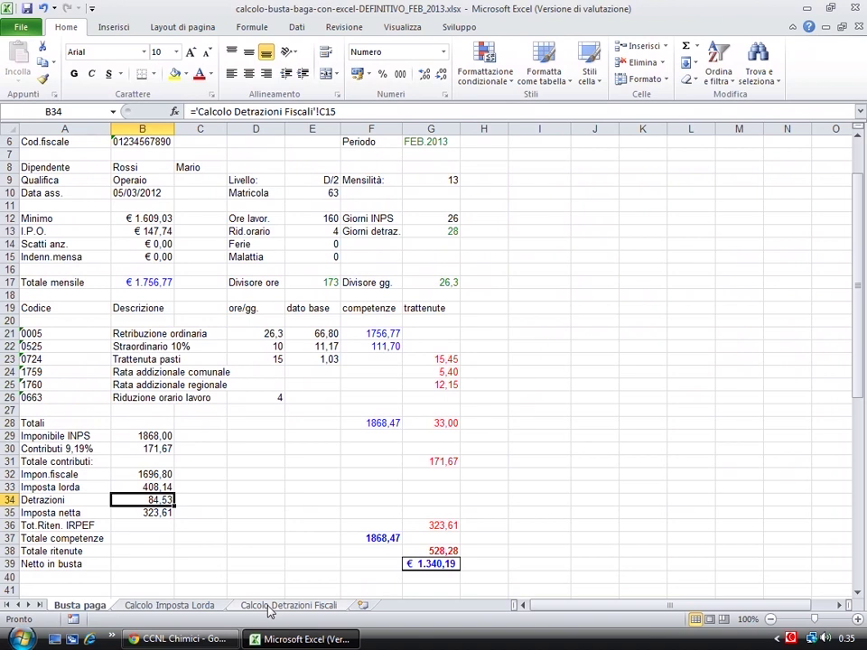
pyautogui.click(281, 606)
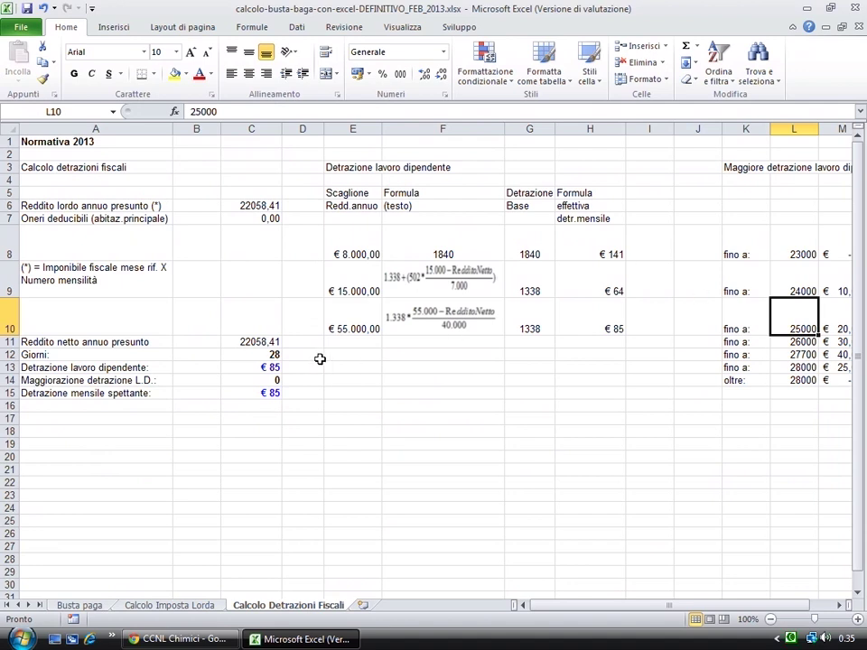
# Review the H8 monthly deduction and the C11, C7 and C6 income and expense formulas.
pyautogui.click(612, 253)
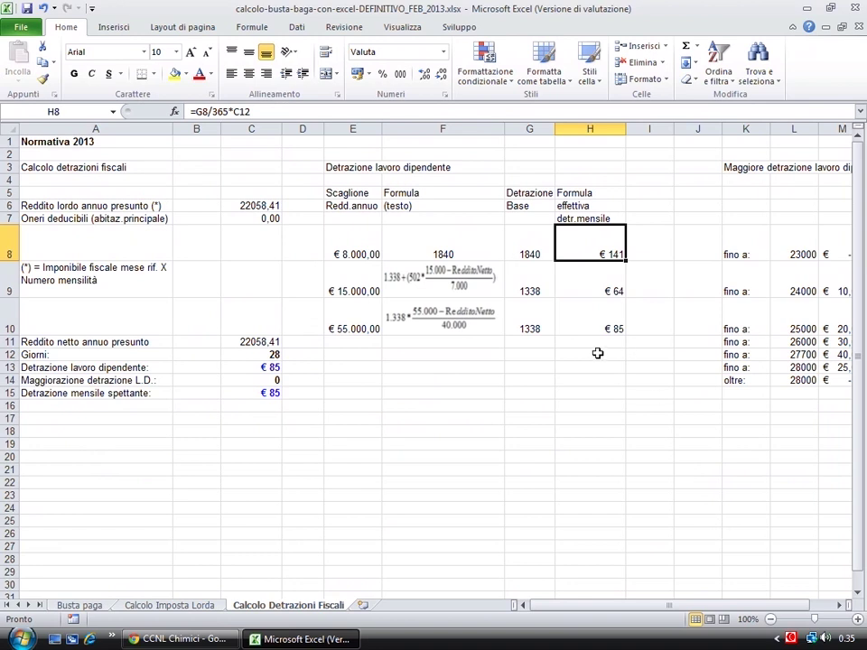
pyautogui.click(273, 344)
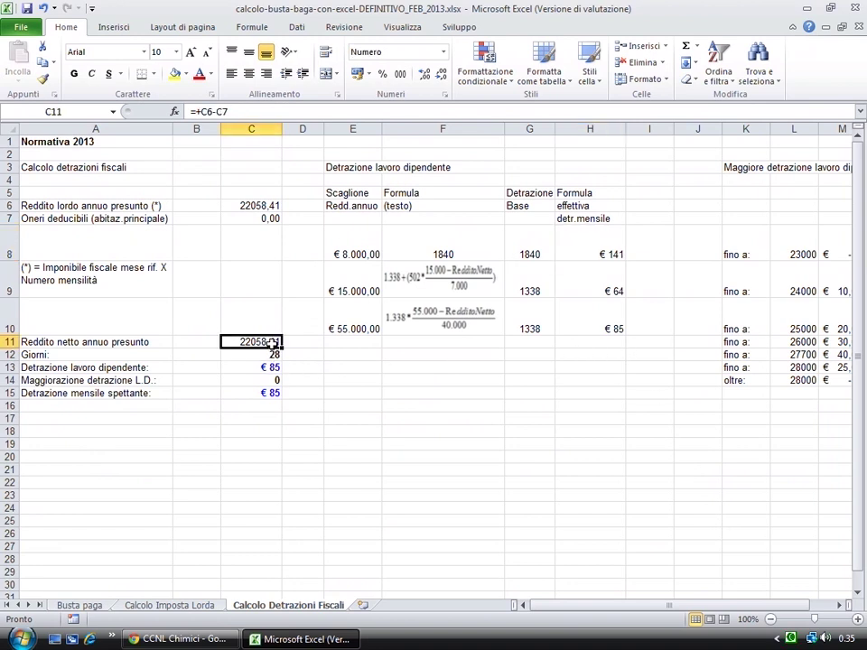
pyautogui.doubleClick(273, 342)
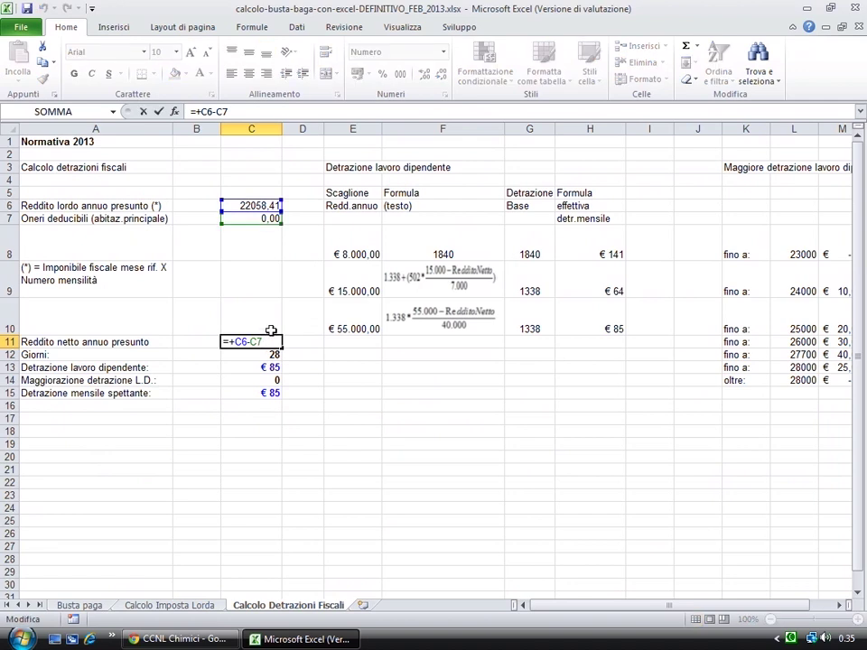
pyautogui.press('Escape')
pyautogui.click(257, 206)
pyautogui.doubleClick(274, 220)
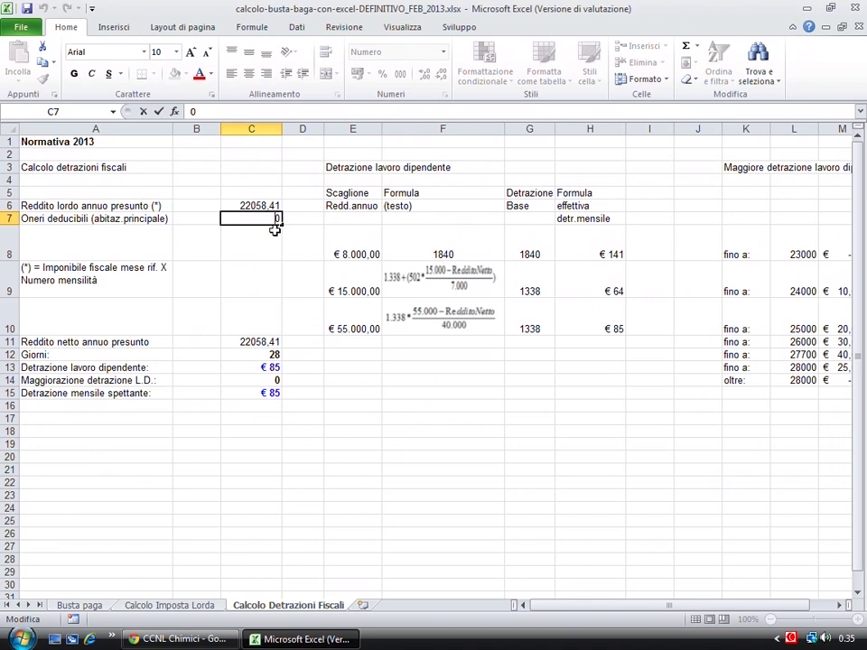
pyautogui.press('Escape')
pyautogui.click(263, 206)
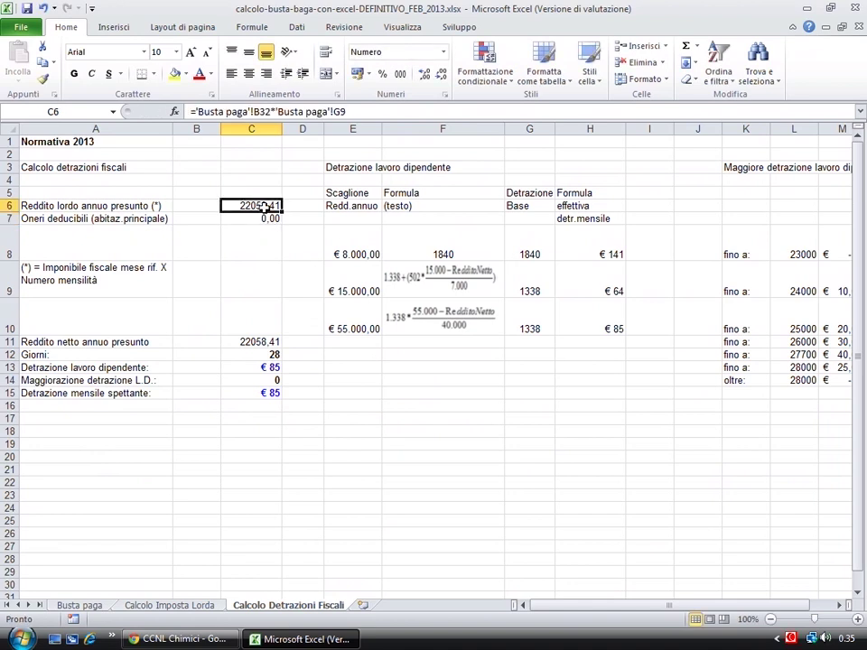
pyautogui.doubleClick(268, 206)
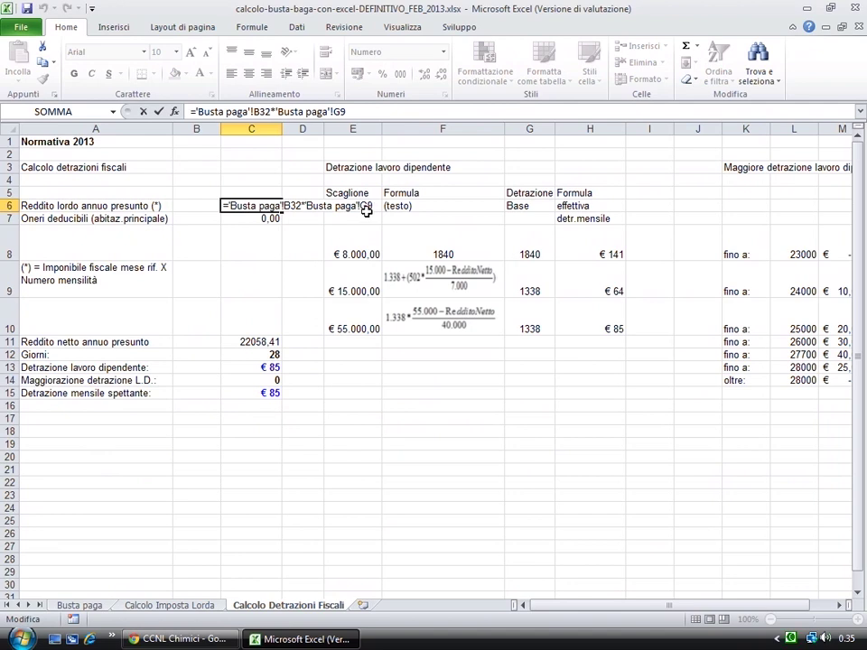
pyautogui.press('Escape')
# On Busta paga, inspect the B32 taxable income formula and the Mensilità value 13 in G9.
pyautogui.click(80, 605)
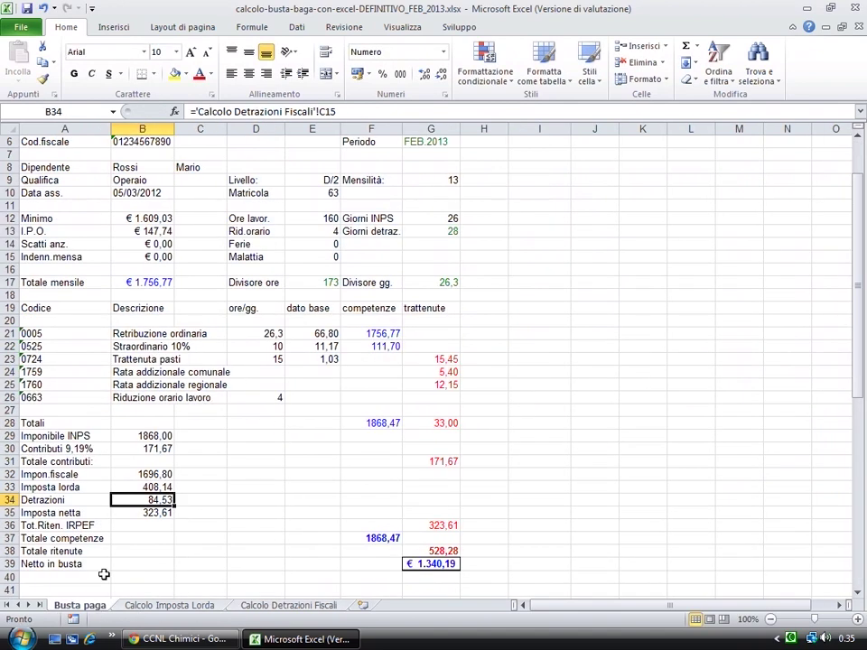
pyautogui.doubleClick(161, 476)
pyautogui.press('Escape')
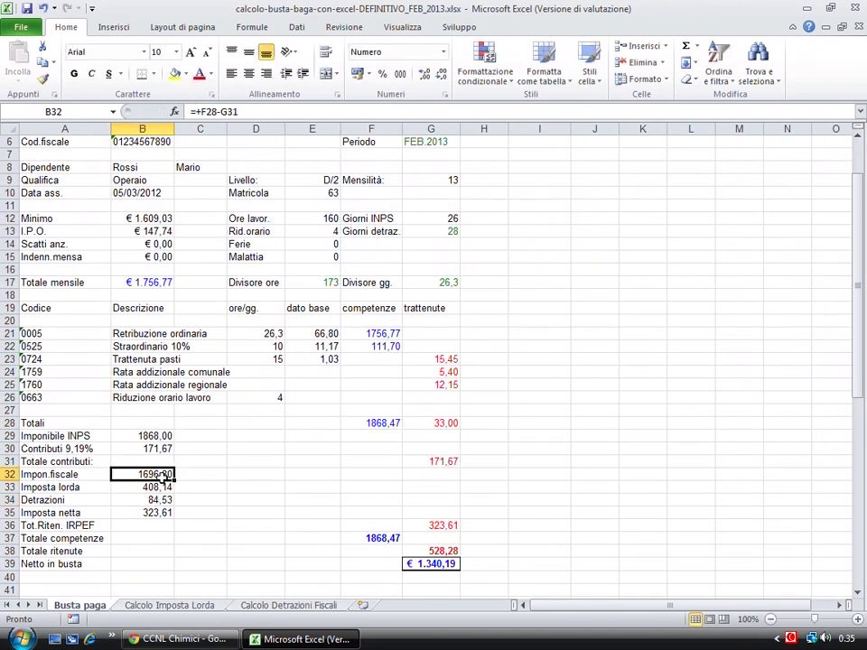
pyautogui.doubleClick(449, 181)
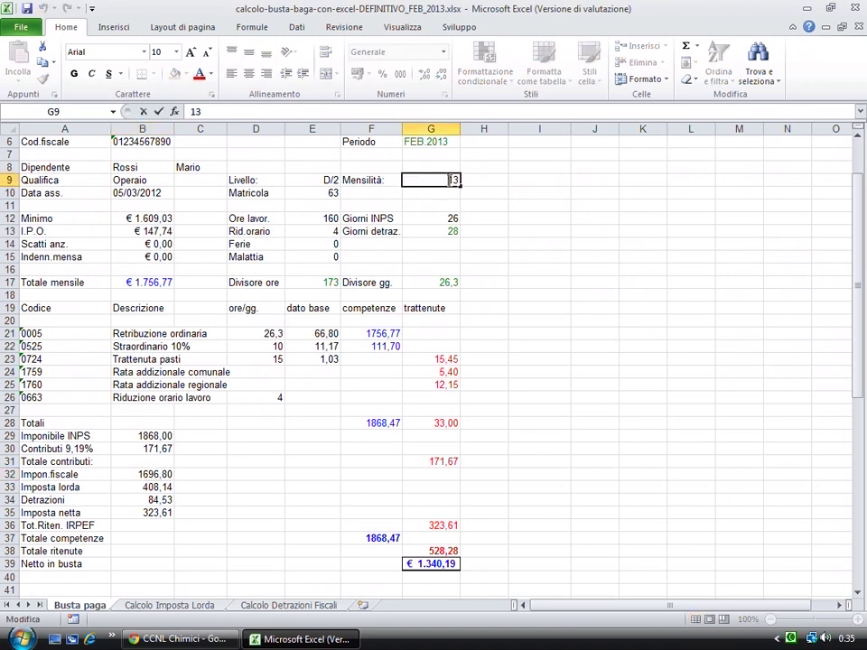
pyautogui.press('Escape')
# Trace the Calcolo Detrazioni Fiscali Giorni value to Giorni detraz. 28 on Busta paga.
pyautogui.click(191, 607)
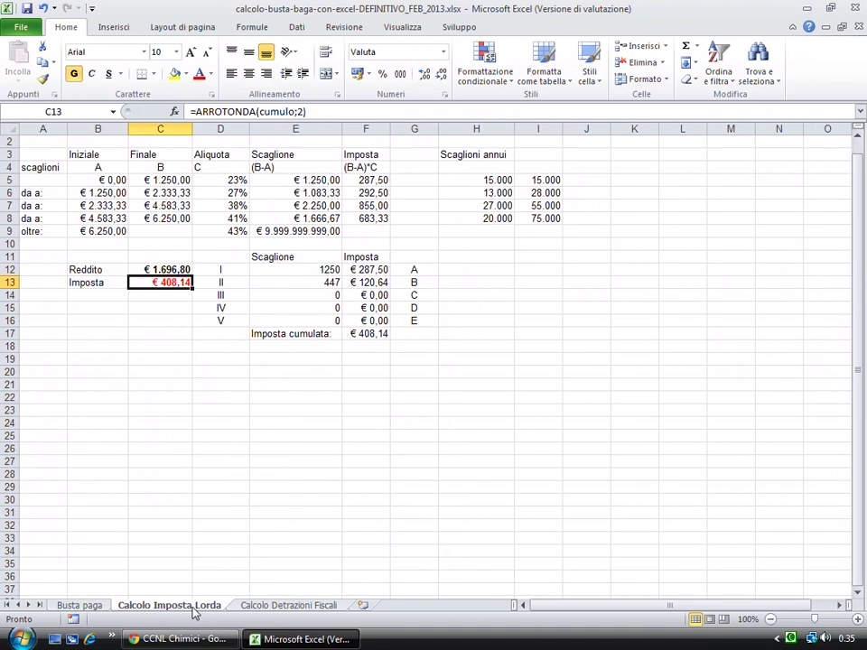
pyautogui.click(287, 605)
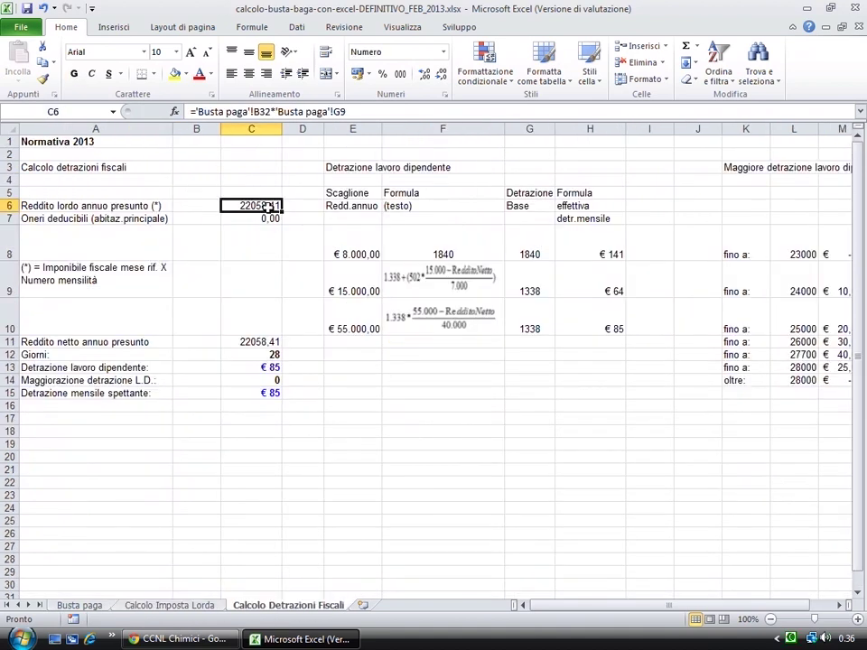
pyautogui.click(265, 345)
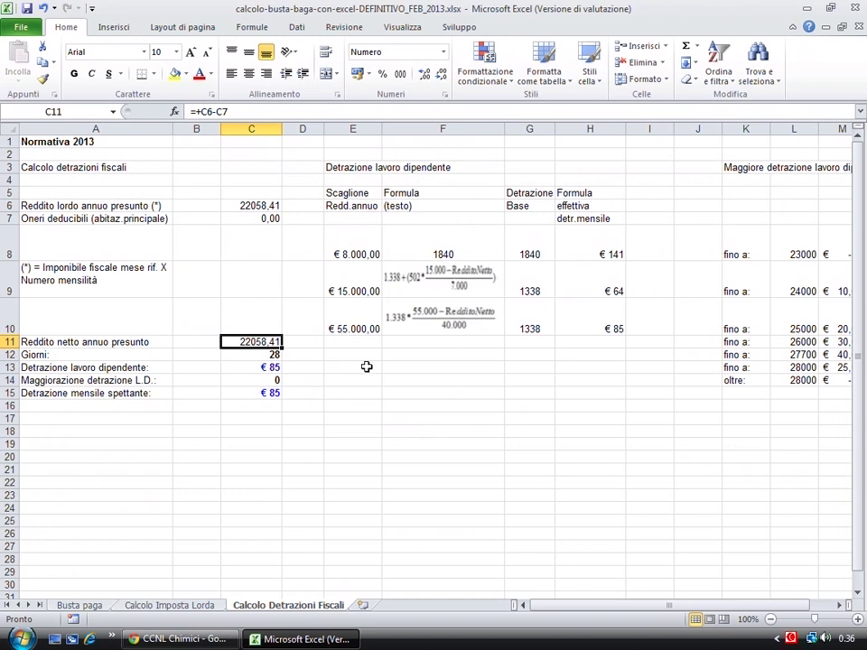
pyautogui.click(273, 356)
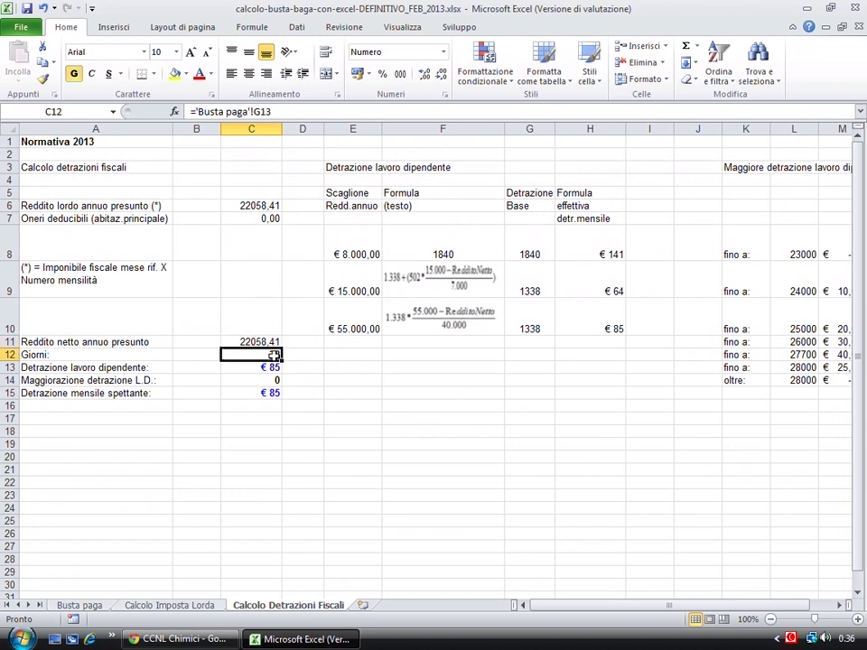
pyautogui.click(96, 608)
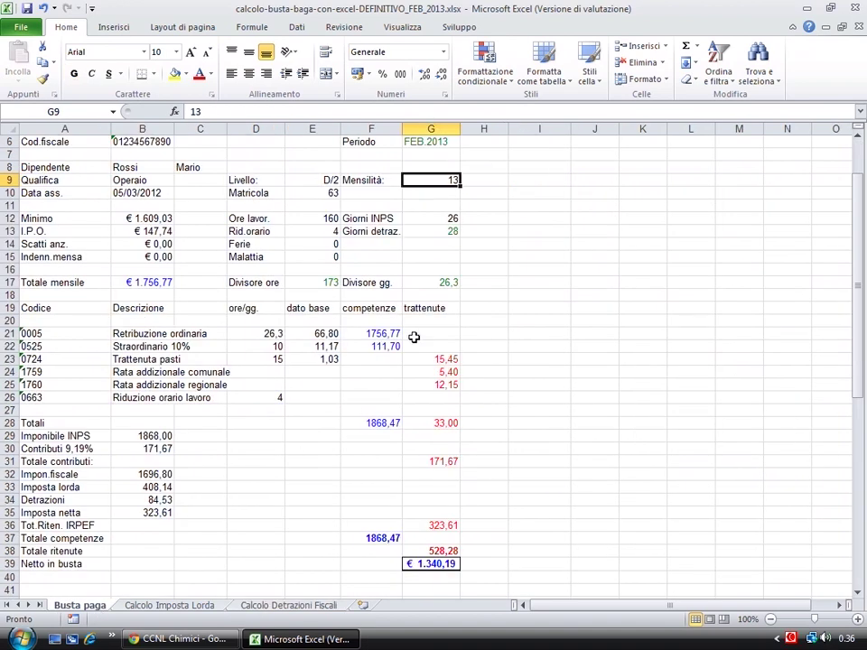
pyautogui.click(447, 231)
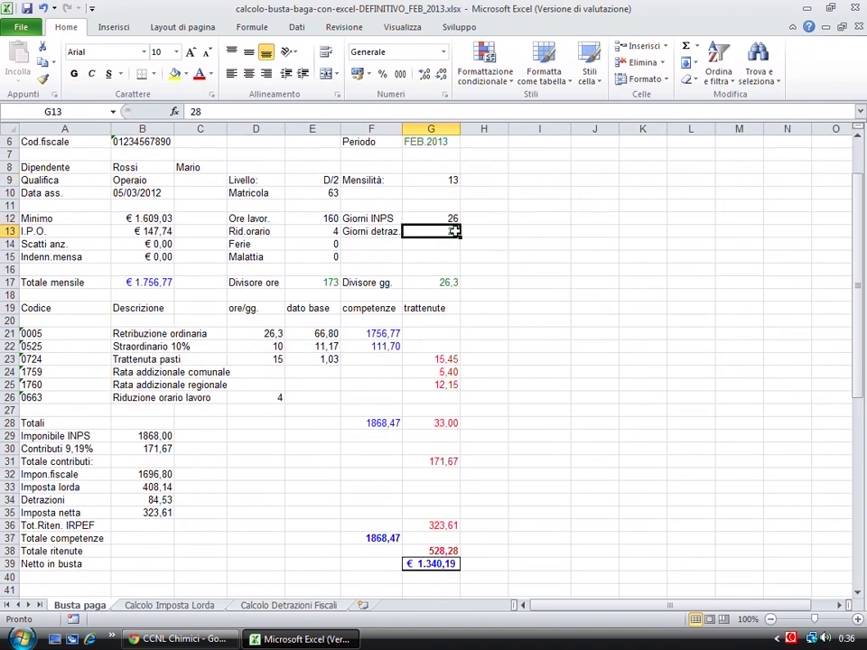
# Open the C13 Detrazione lavoro dipendente bracket formula on Calcolo Detrazioni Fiscali for review.
pyautogui.click(248, 605)
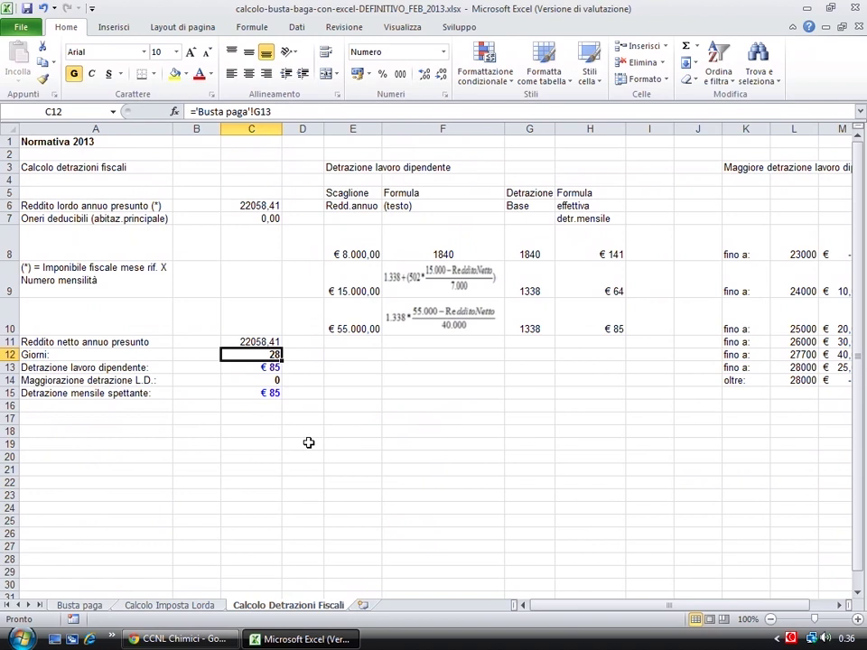
pyautogui.click(271, 367)
pyautogui.press('F2')
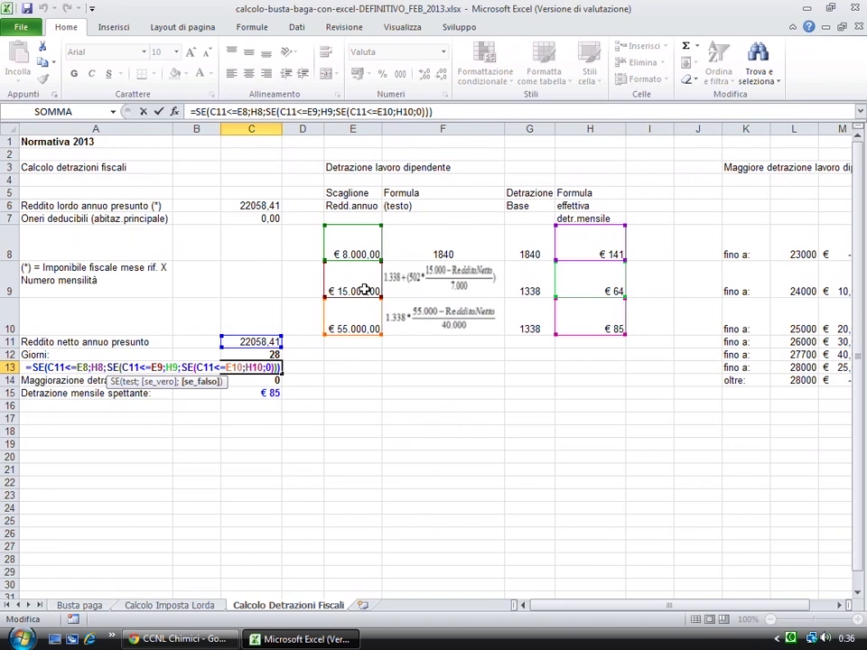
pyautogui.click(364, 290)
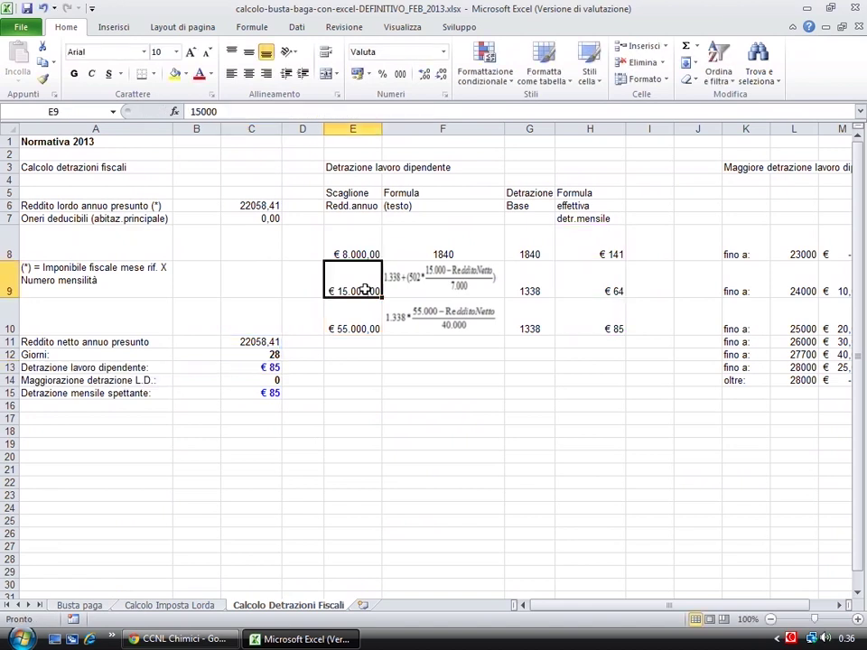
pyautogui.doubleClick(604, 288)
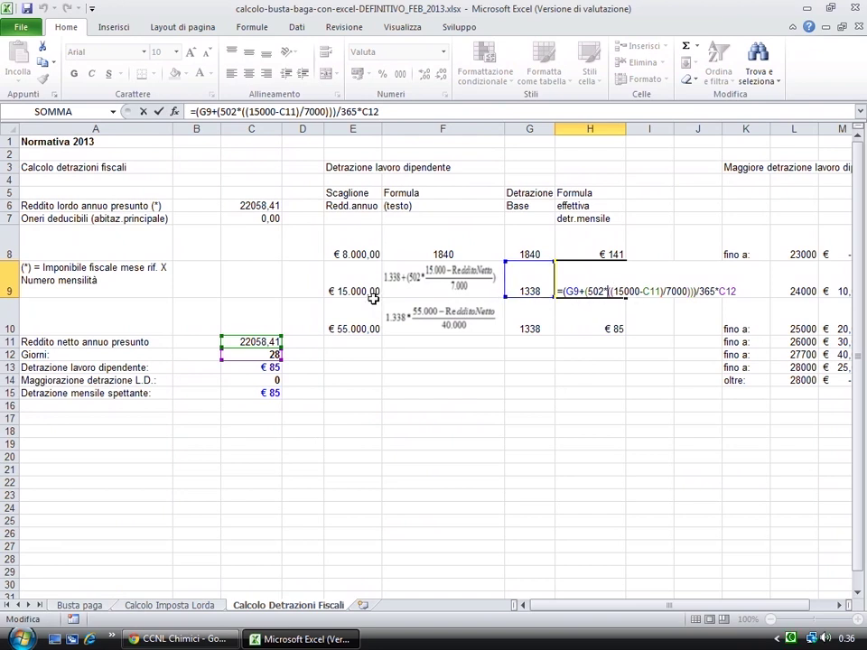
pyautogui.hotkey('ctrl', 'Return')
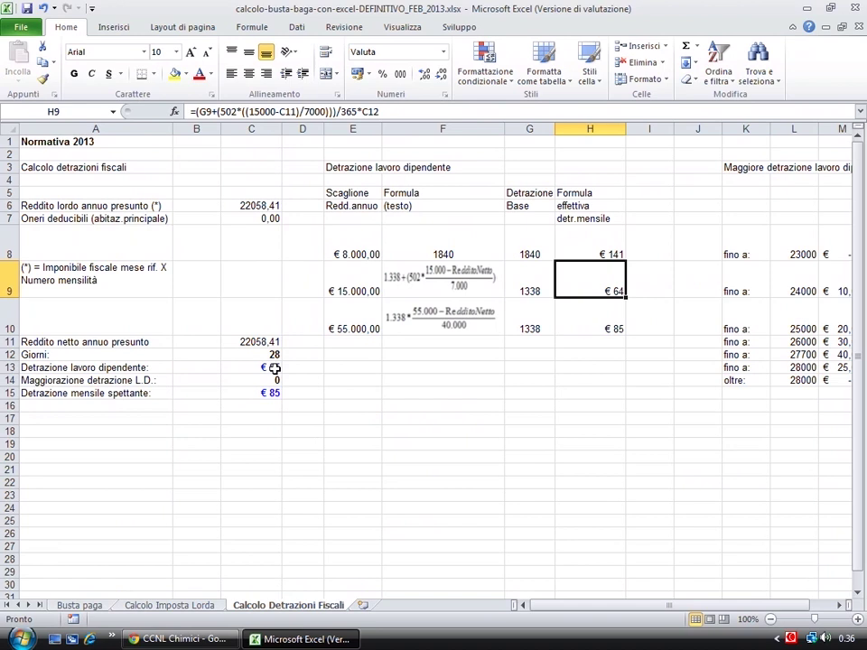
pyautogui.click(559, 327)
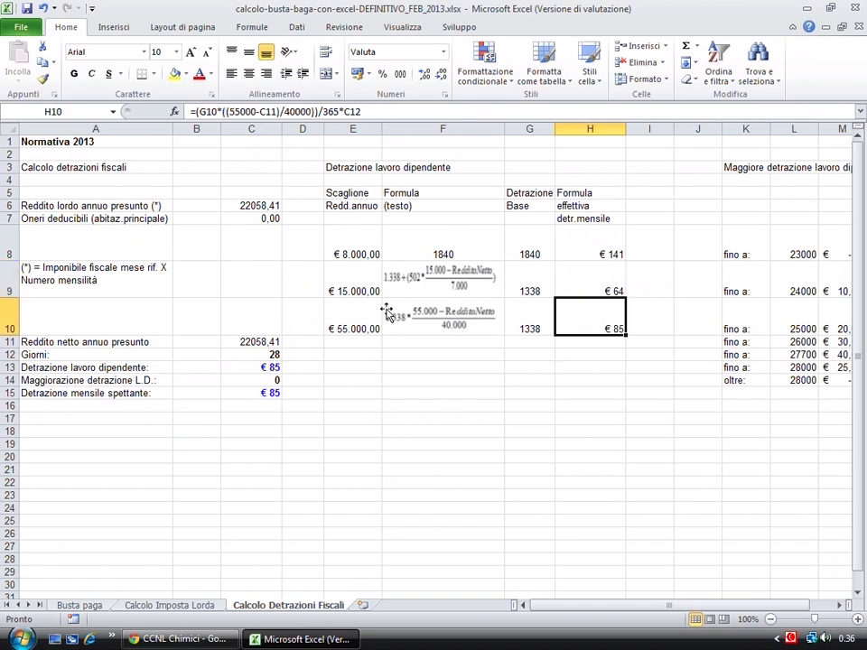
pyautogui.doubleClick(617, 327)
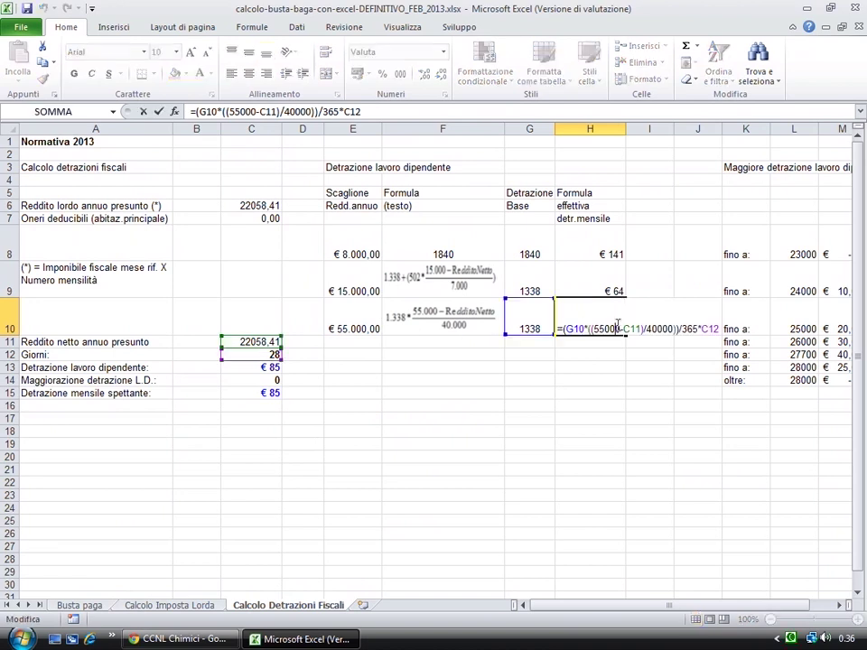
pyautogui.press('Escape')
pyautogui.click(265, 341)
pyautogui.doubleClick(271, 343)
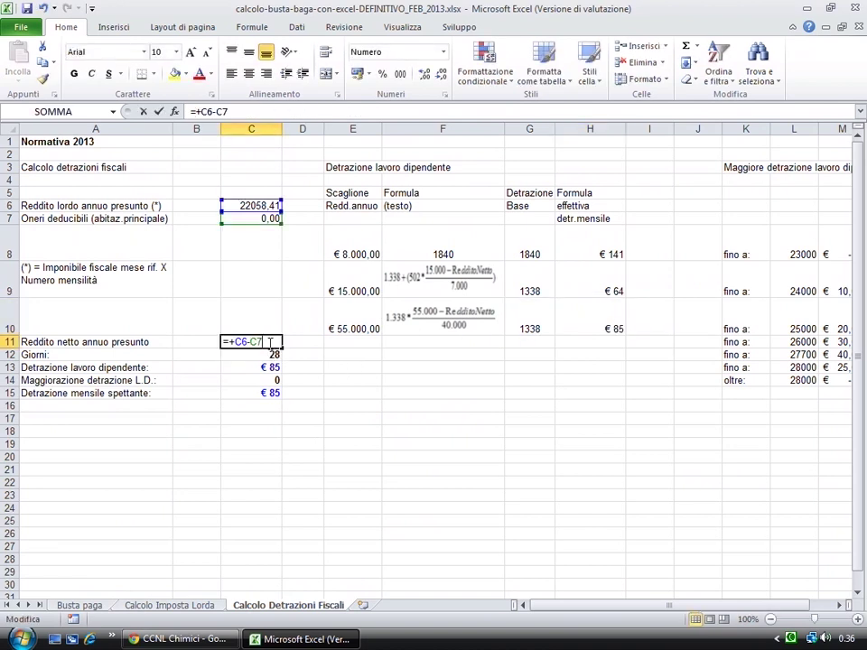
pyautogui.press('Escape')
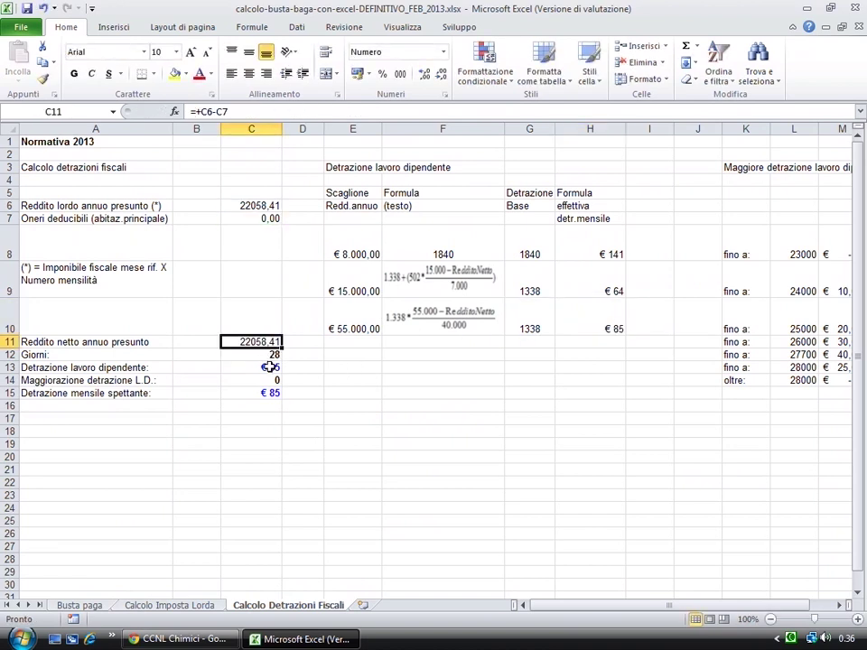
pyautogui.click(270, 367)
pyautogui.doubleClick(270, 367)
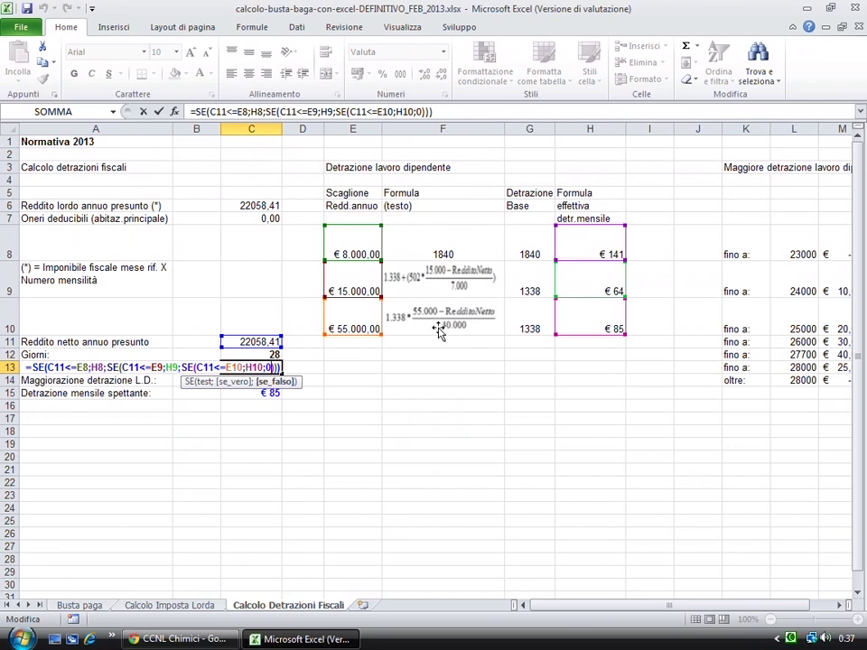
pyautogui.click(436, 328)
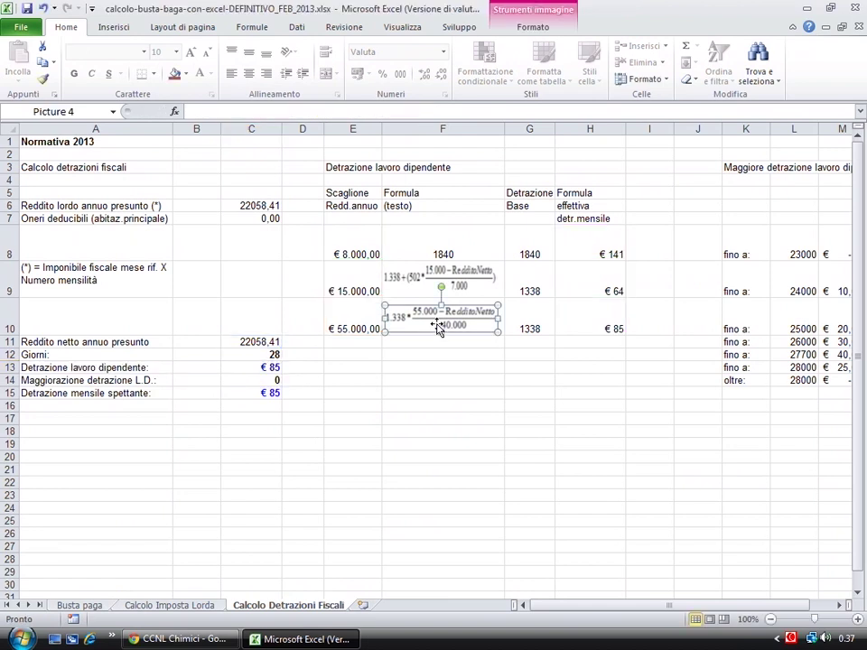
pyautogui.doubleClick(271, 368)
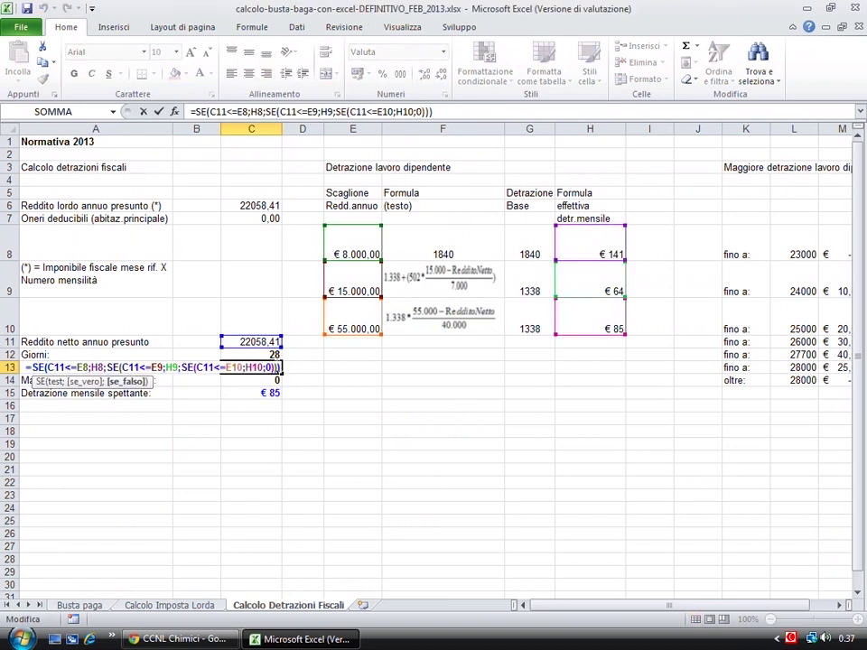
pyautogui.press('Escape')
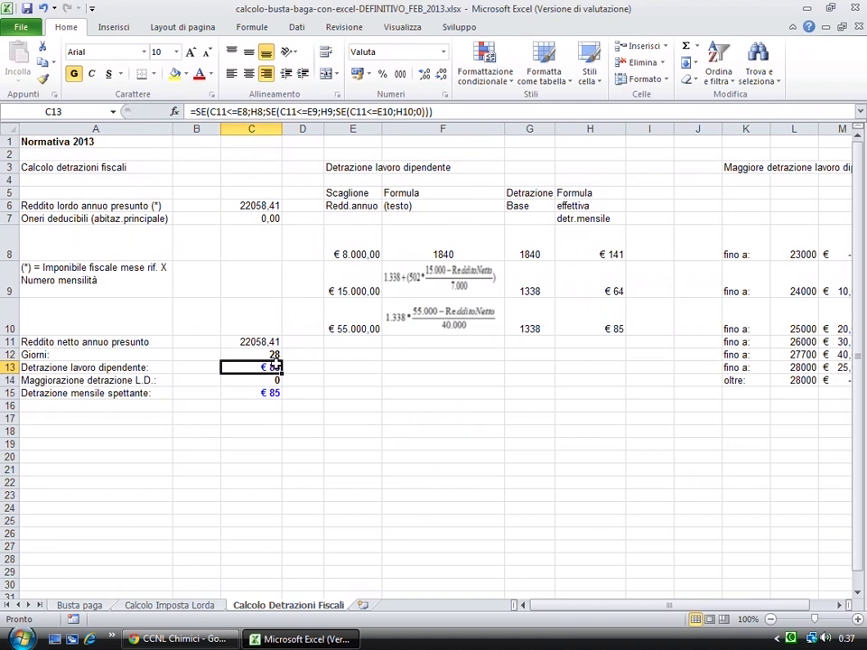
# Inspect the nested SE formula in C14, keeping its 0 result, then select the C15 monthly deduction total.
pyautogui.click(277, 392)
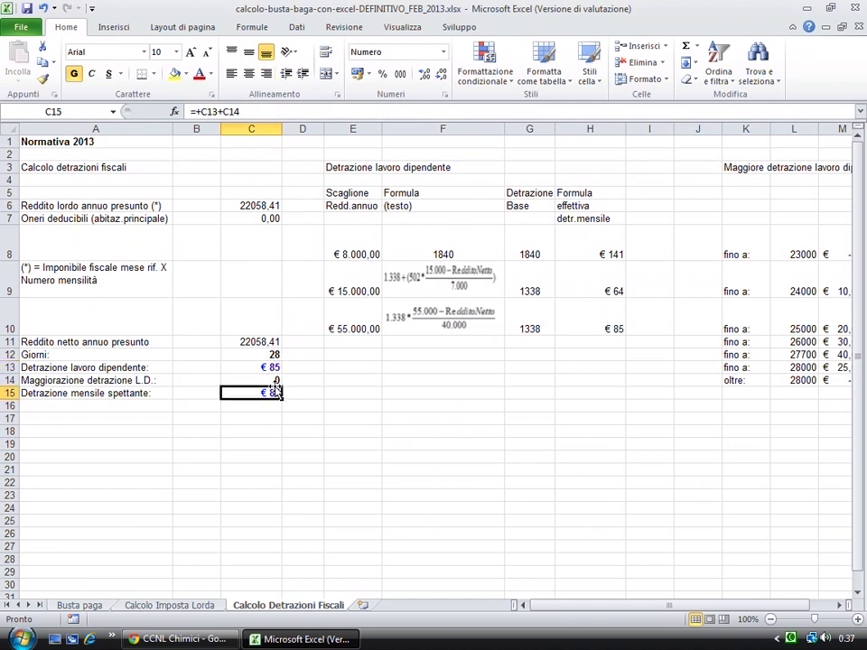
pyautogui.doubleClick(275, 380)
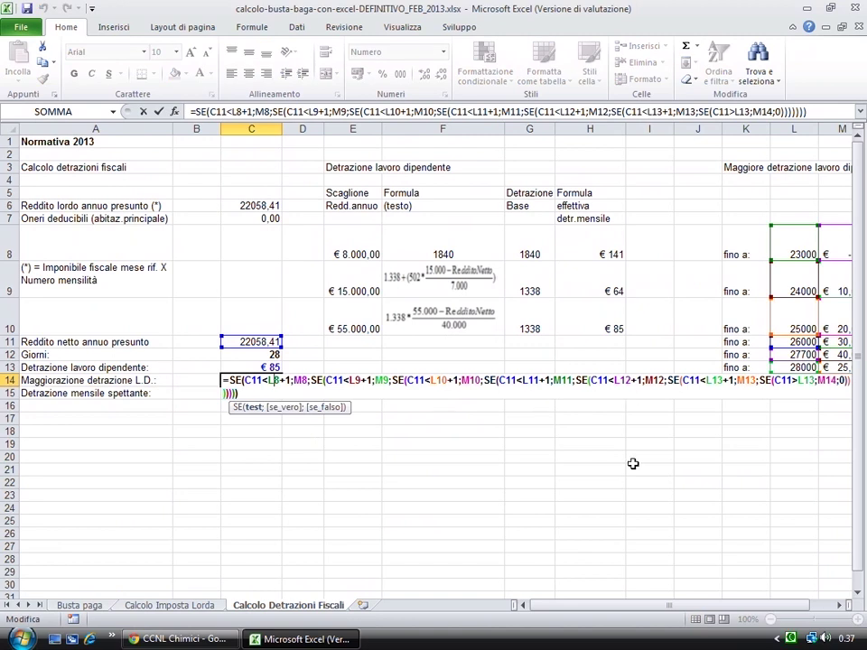
pyautogui.hscroll(1, 634, 463)
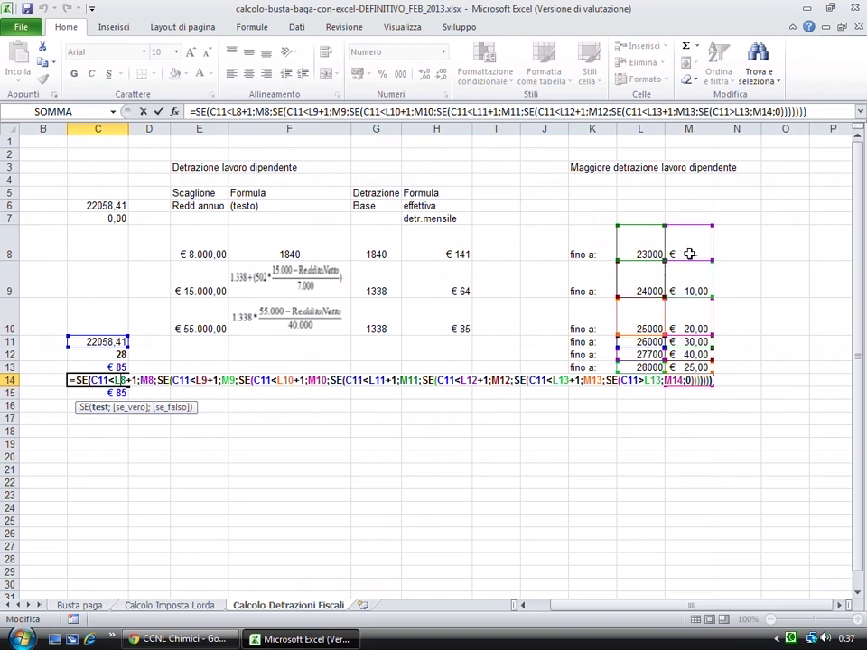
pyautogui.press('Return')
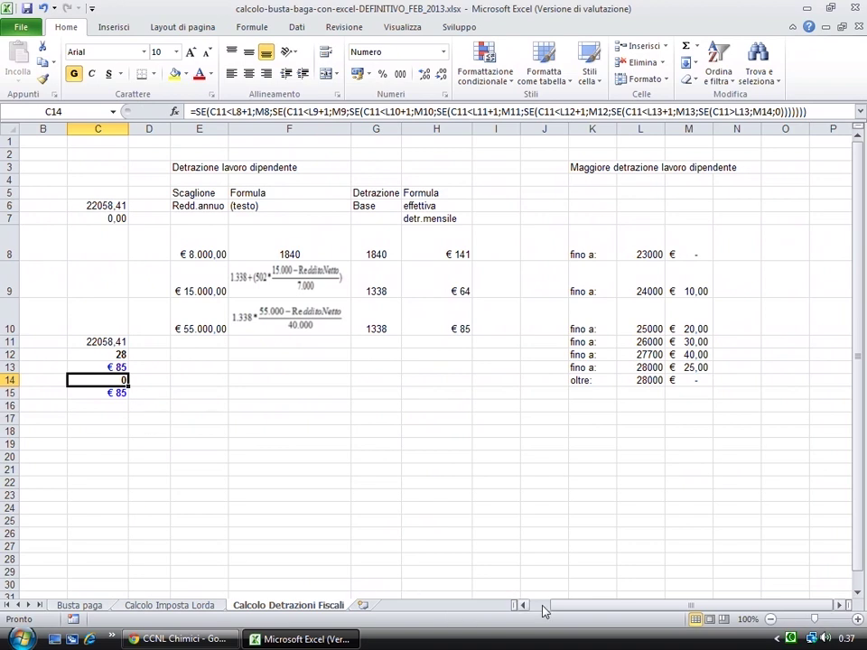
pyautogui.click(533, 606)
pyautogui.click(272, 393)
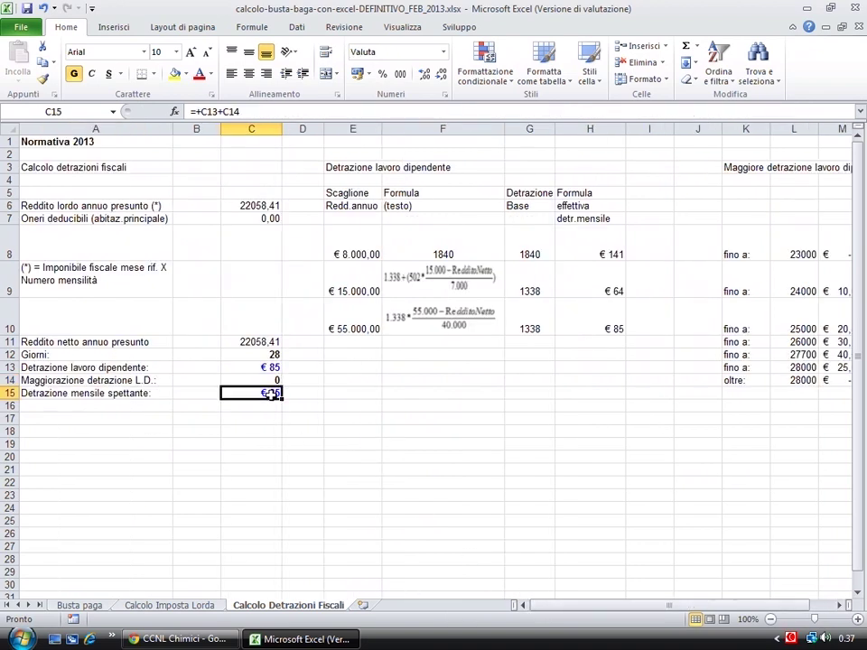
# Check Imposta netta (323,61) and link Tot.Riten. IRPEF in G36 to it with =+B35.
pyautogui.click(82, 605)
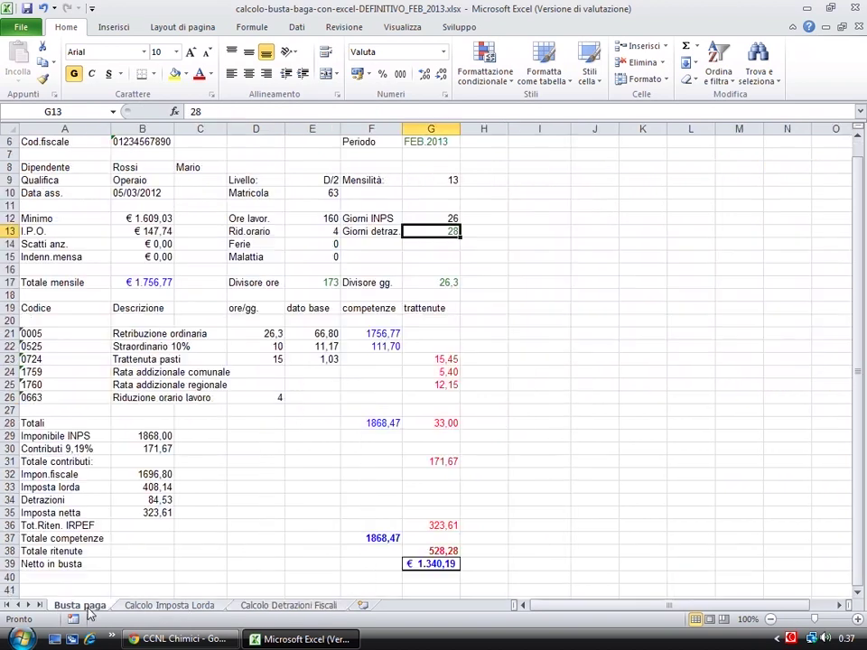
pyautogui.click(158, 501)
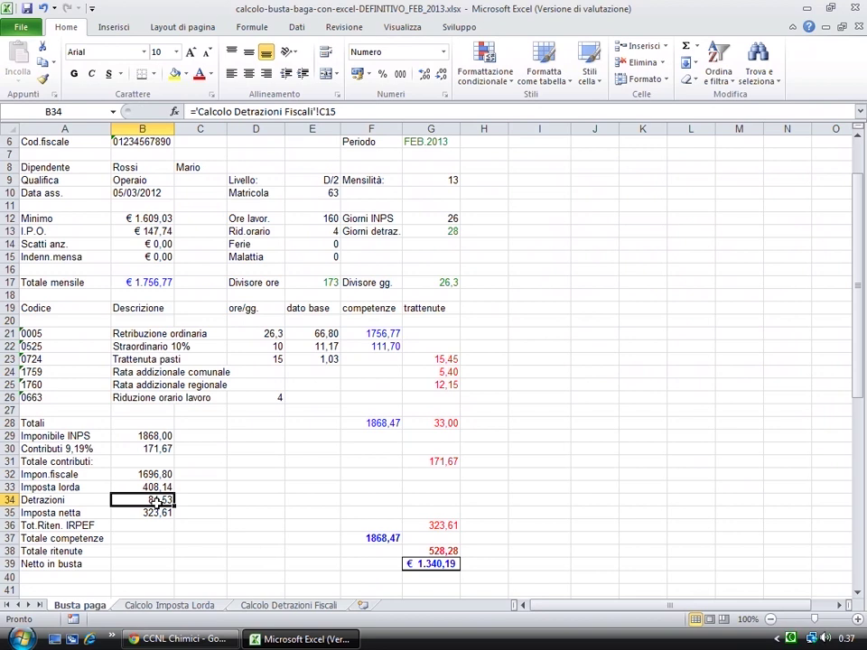
pyautogui.click(158, 513)
pyautogui.doubleClick(162, 512)
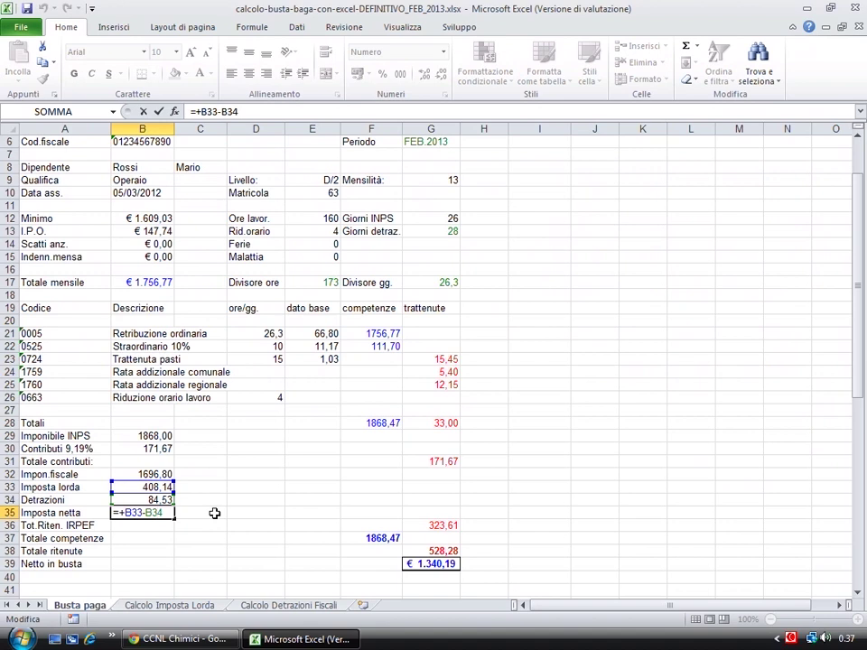
pyautogui.press('Escape')
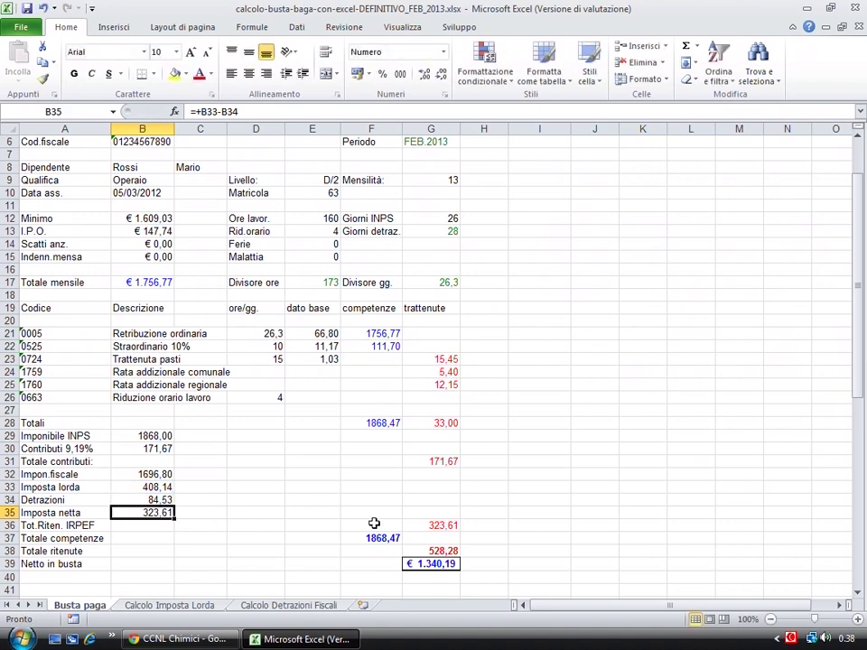
pyautogui.click(430, 524)
pyautogui.write('=+B35')
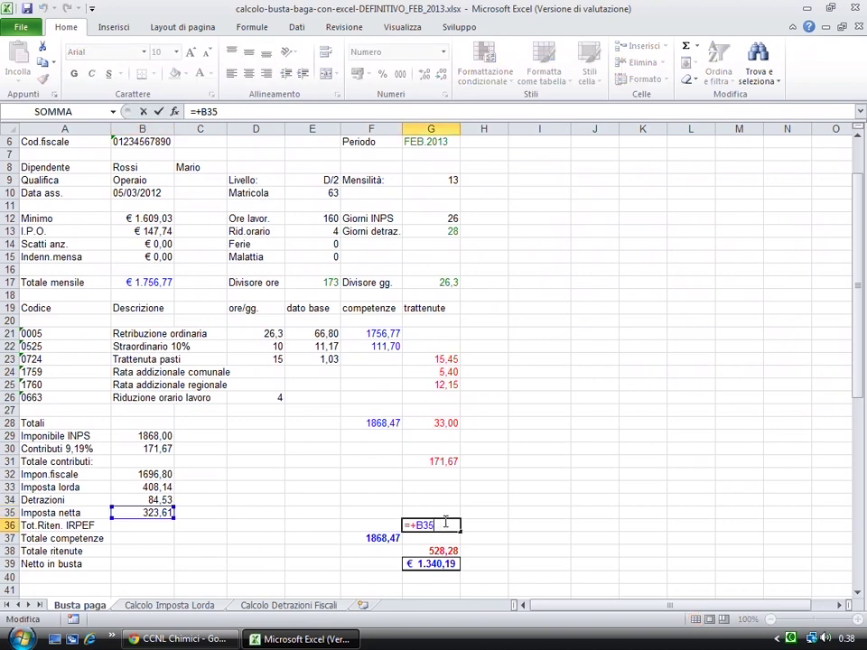
pyautogui.press('Return')
# Review the Totale competenze, Totale ritenute (528,28) and Netto in busta (€ 1.340,19) formulas.
pyautogui.doubleClick(380, 537)
pyautogui.press('Return')
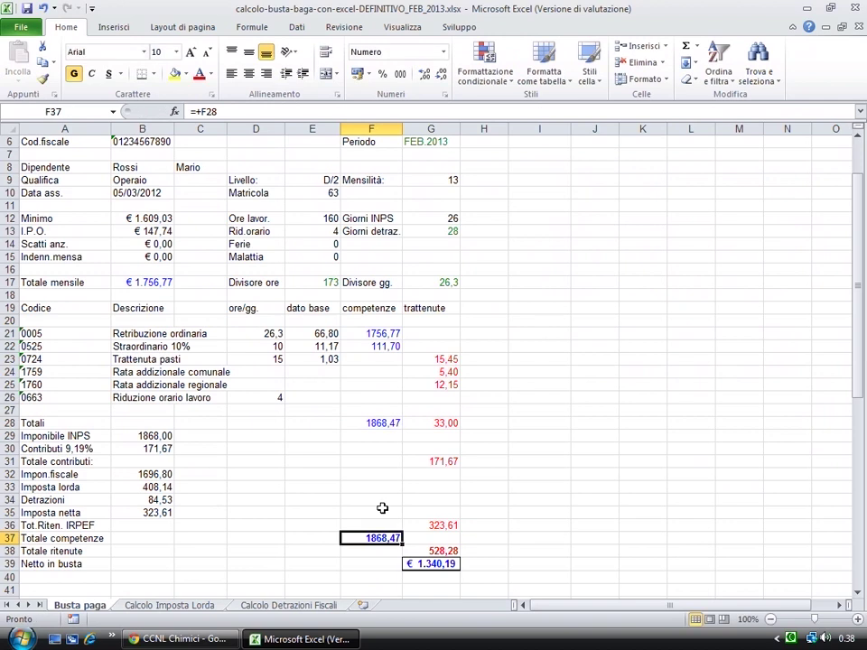
pyautogui.doubleClick(431, 552)
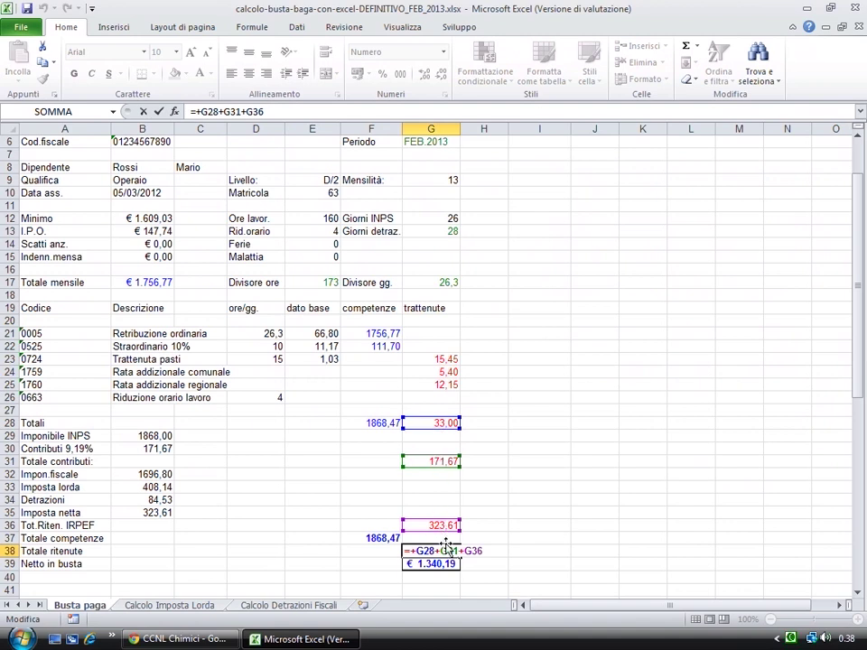
pyautogui.hotkey('ctrl', 'Return')
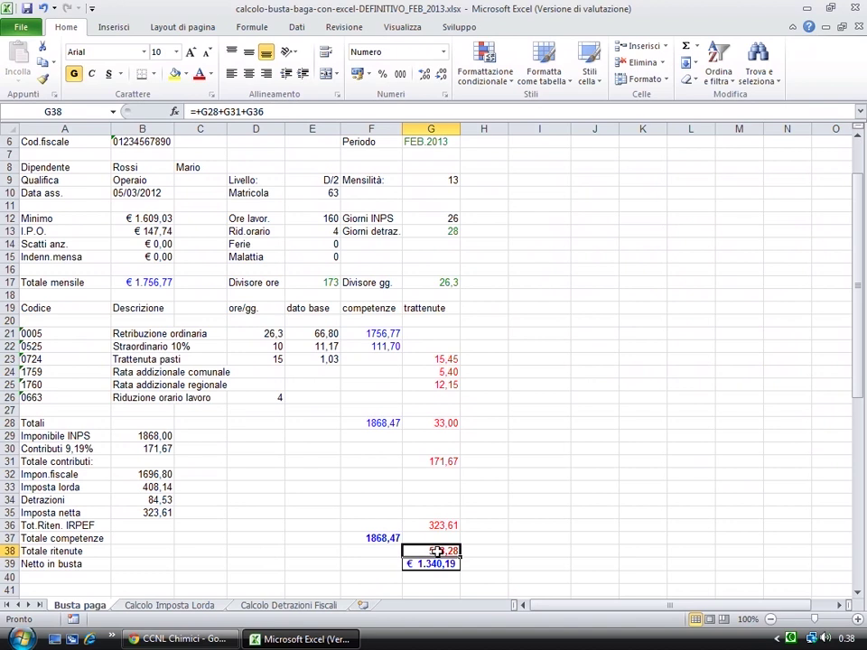
pyautogui.click(388, 538)
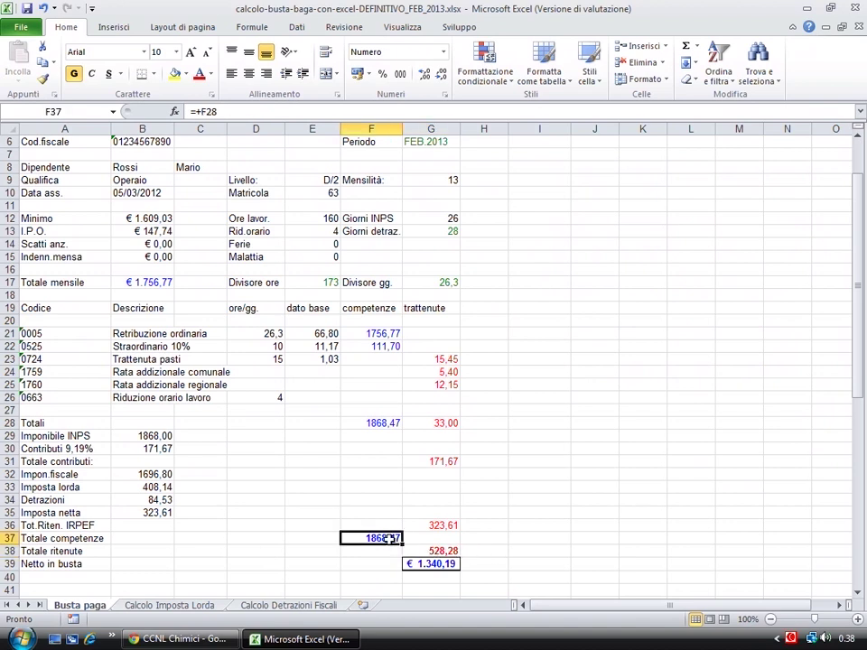
pyautogui.click(436, 564)
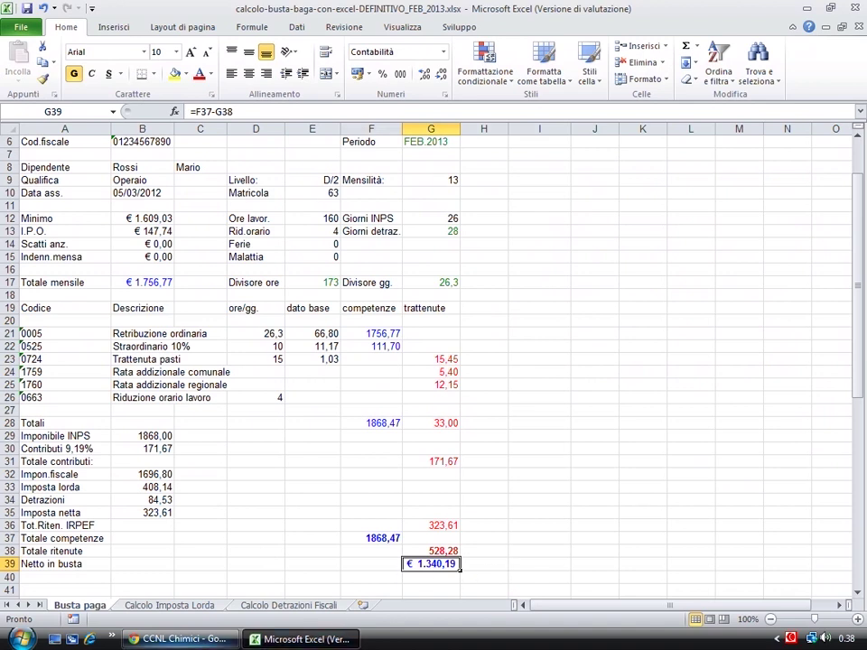
pyautogui.click(792, 641)
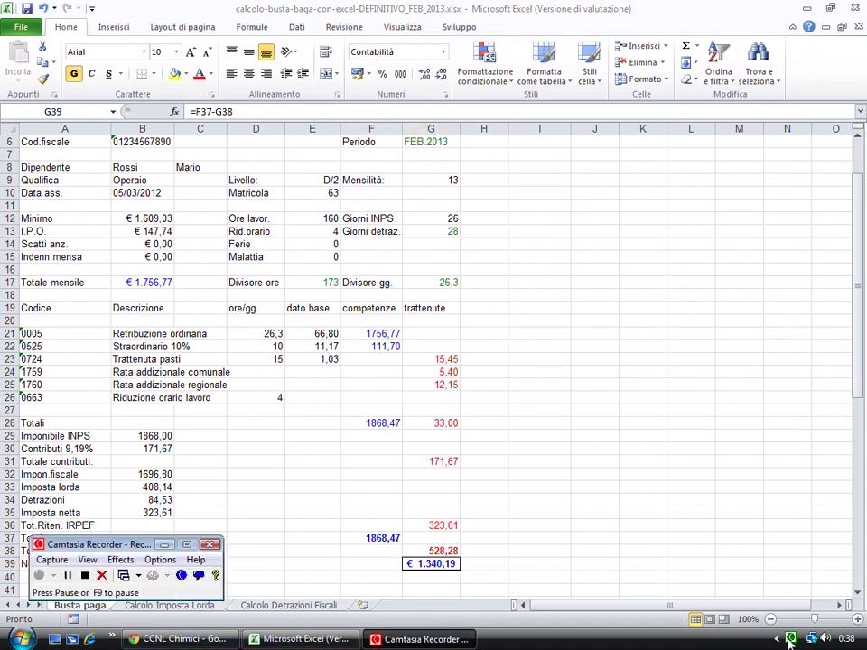